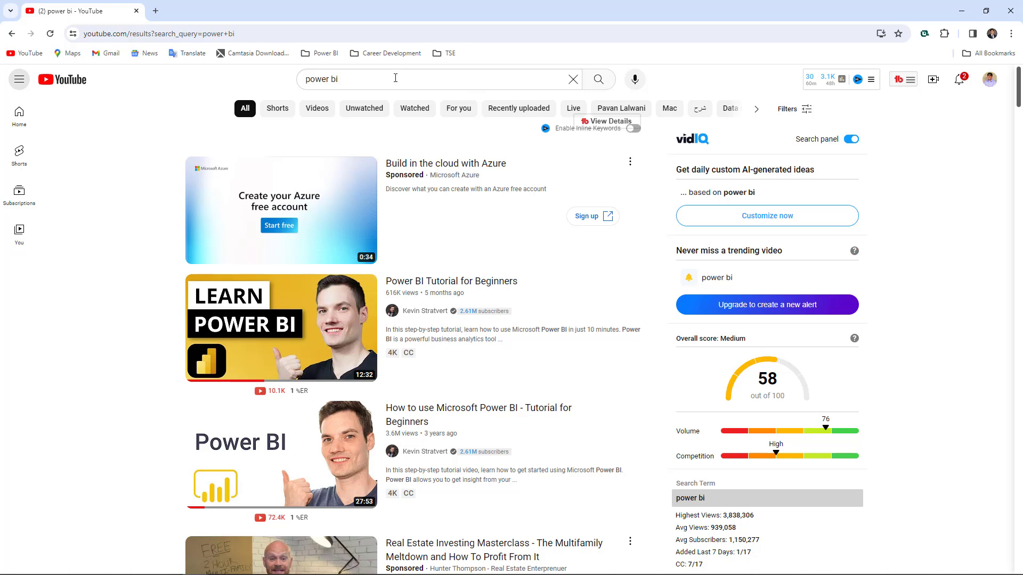
- Browse the YouTube search results for "power bi" to examine the available tutorial channels
click(395, 77)
click(493, 231)
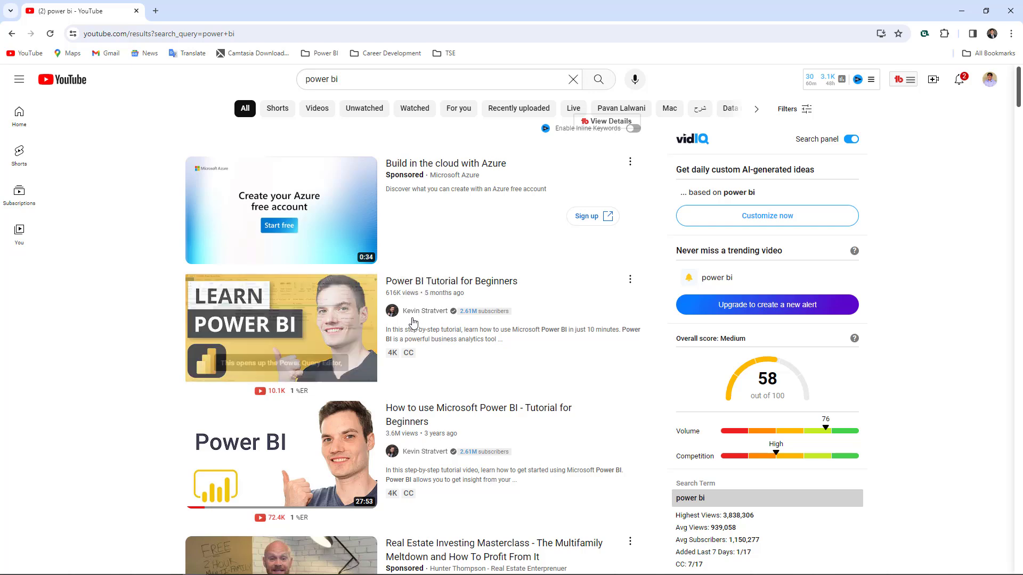
scroll(421, 317, down, 4)
scroll(421, 317, down, 5)
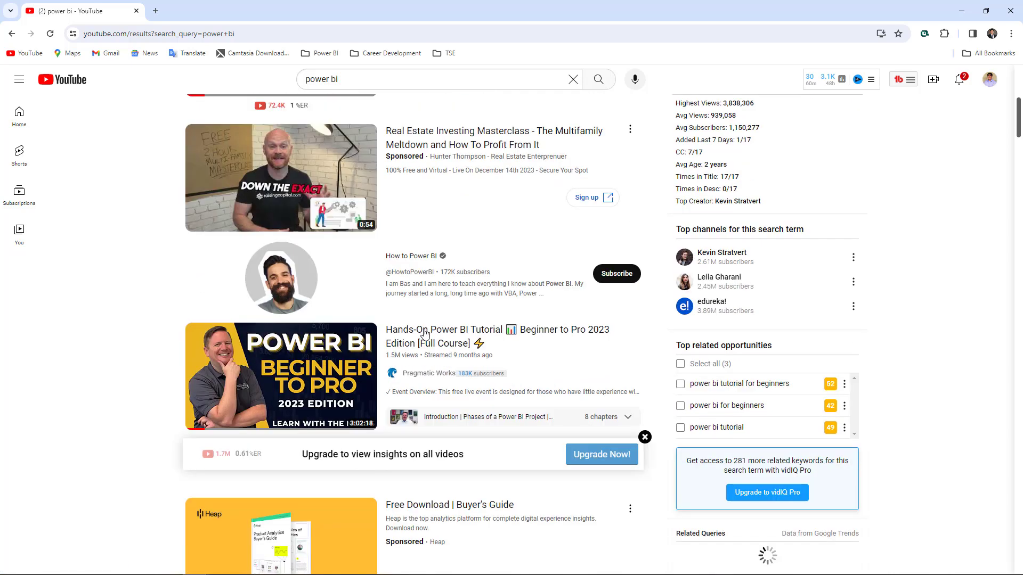
scroll(439, 255, down, 6)
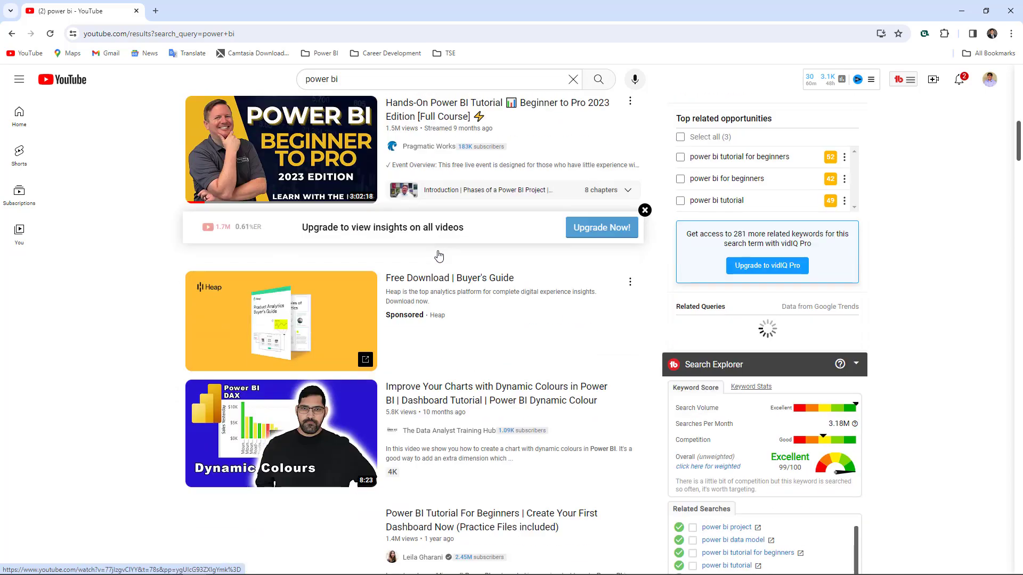
scroll(439, 256, up, 4)
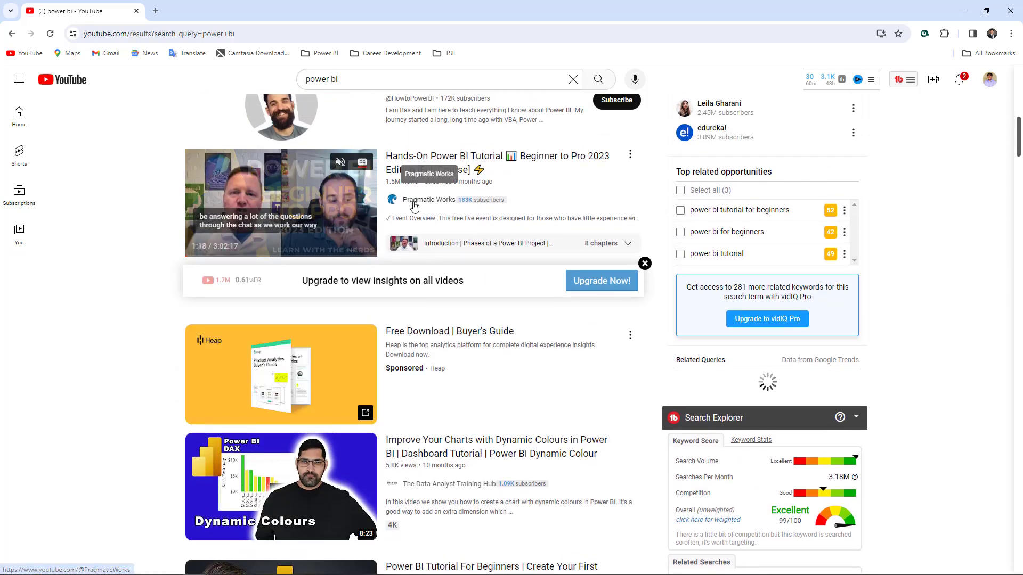
scroll(441, 303, down, 3)
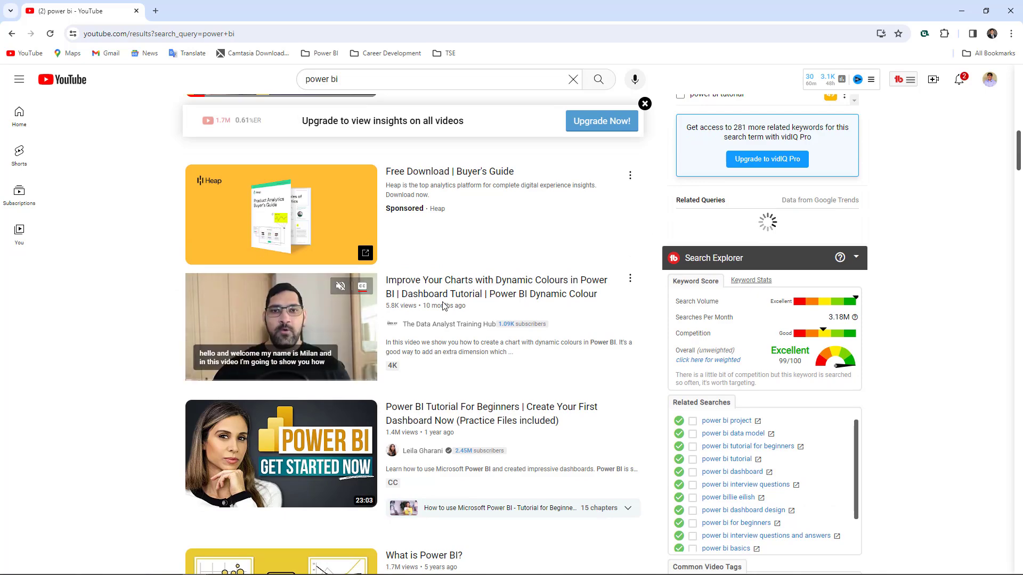
scroll(458, 288, up, 8)
scroll(461, 287, up, 6)
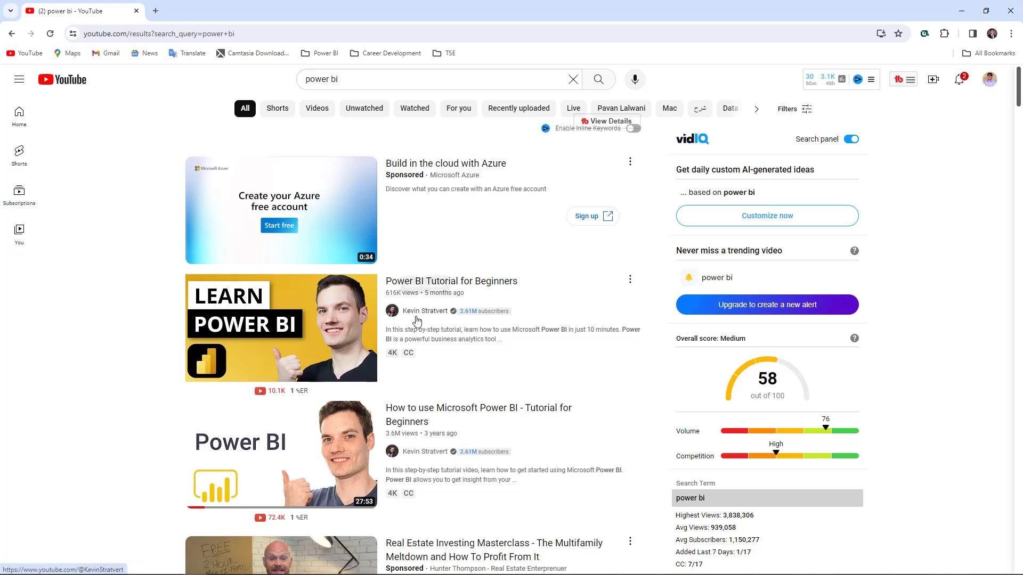
- Open the channel behind the "Power BI Tutorial for Beginners" video and copy the image address of its profile picture
mouse_move(418, 319)
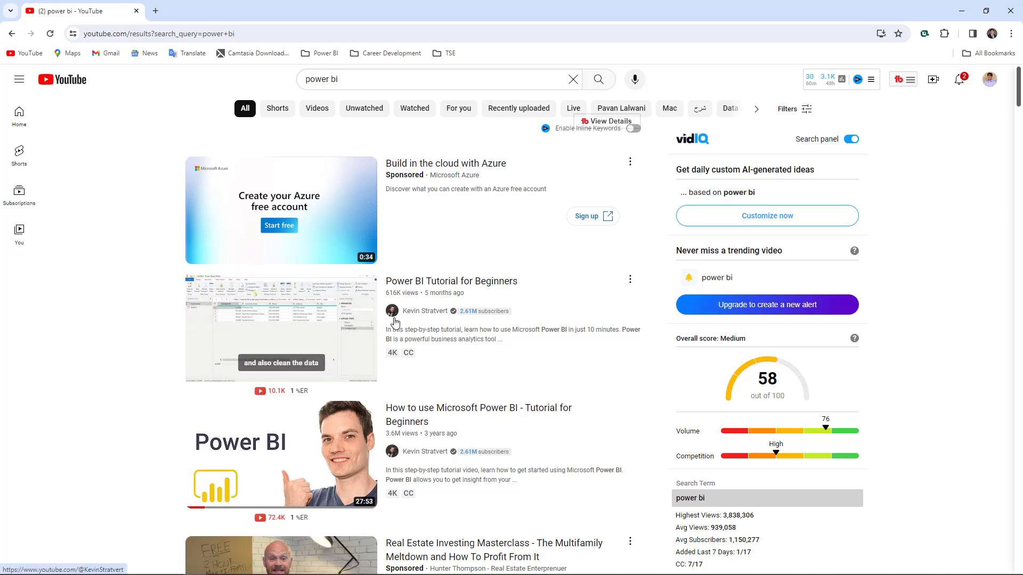
click(416, 314)
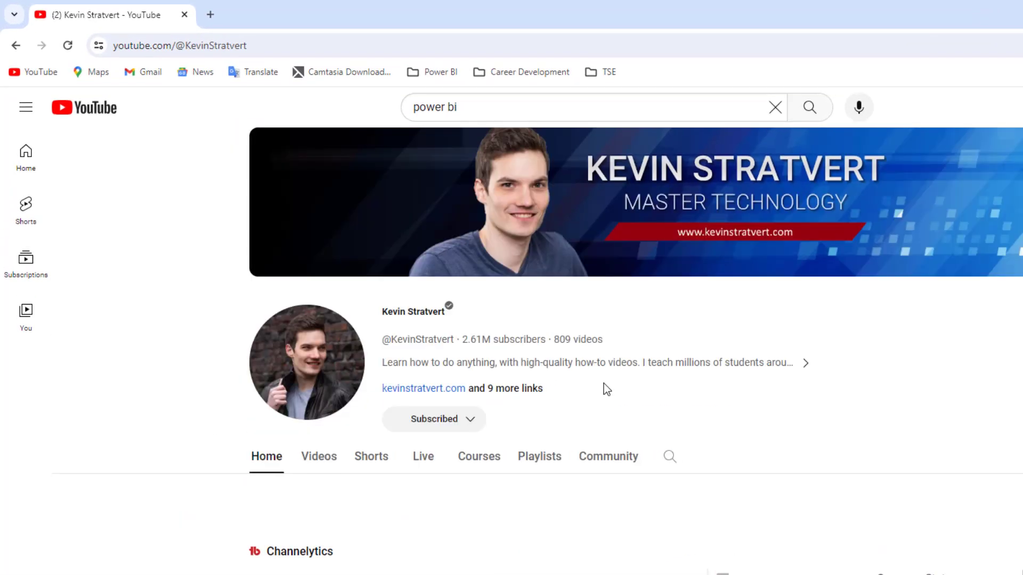
right_click(316, 350)
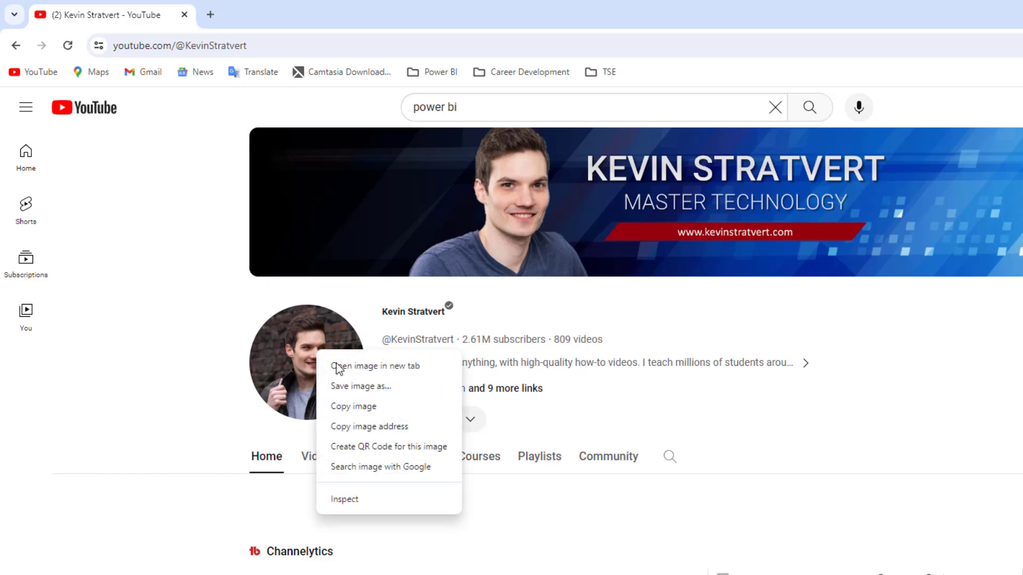
click(382, 428)
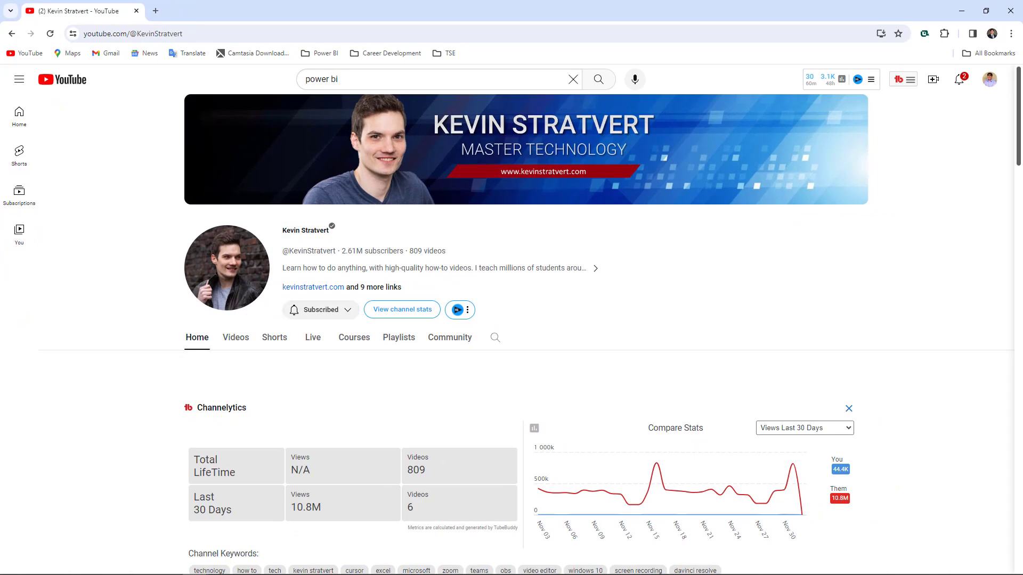
- Switch to the Content Creators workbook in Excel and paste the copied image address into cell E18
click(962, 11)
click(410, 351)
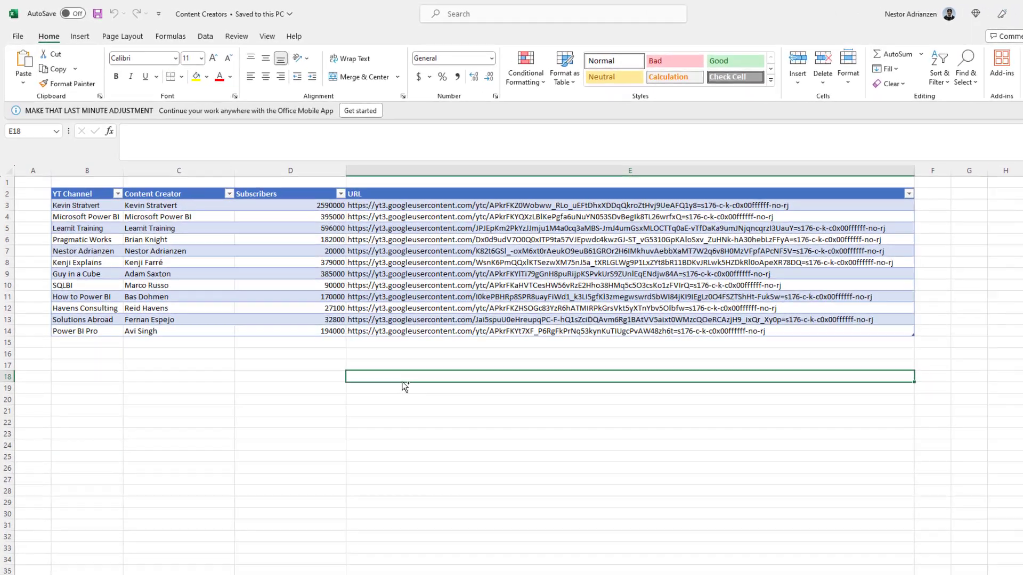
key(ctrl+v)
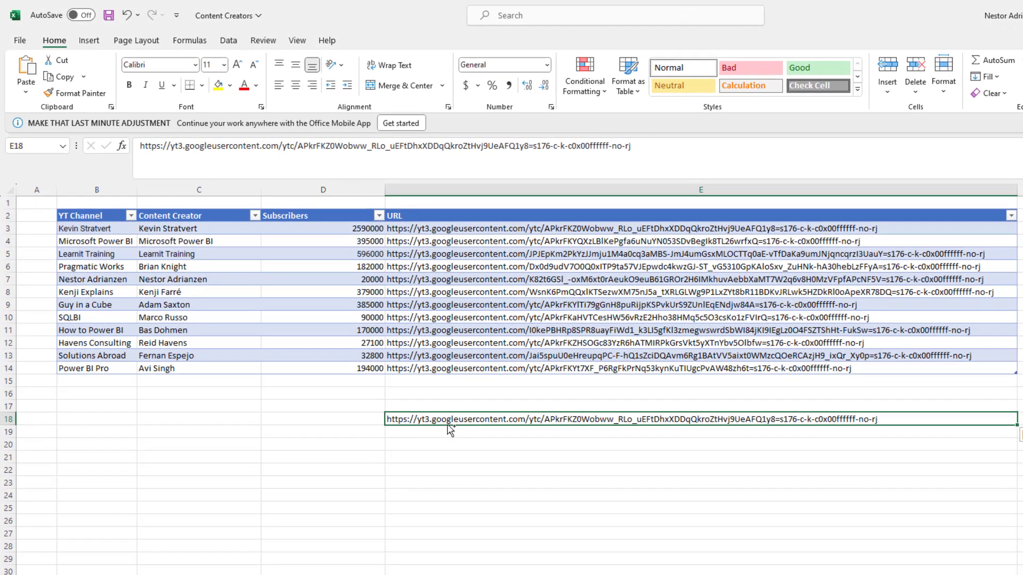
key(Return)
key(Return)
click(501, 412)
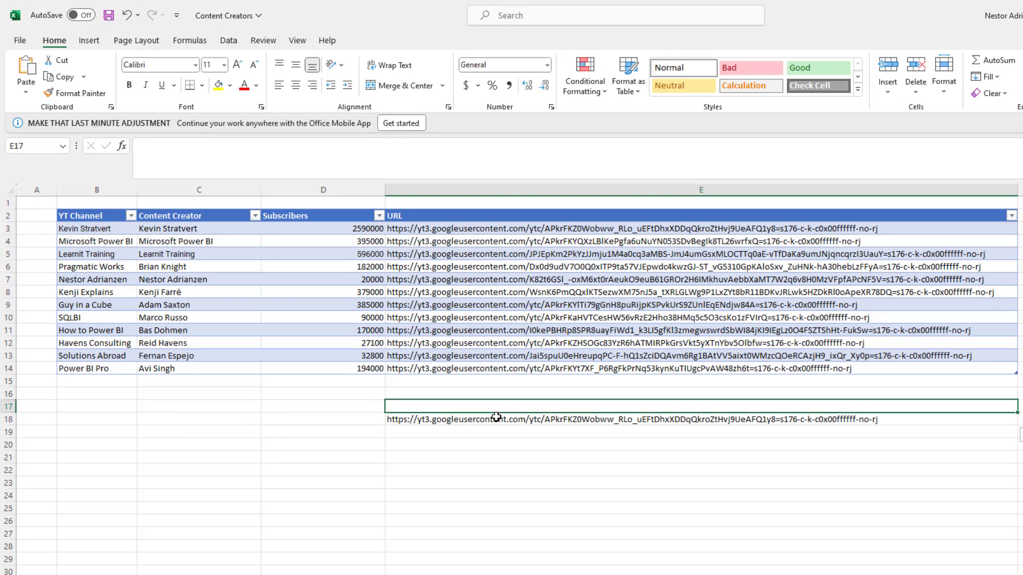
click(490, 419)
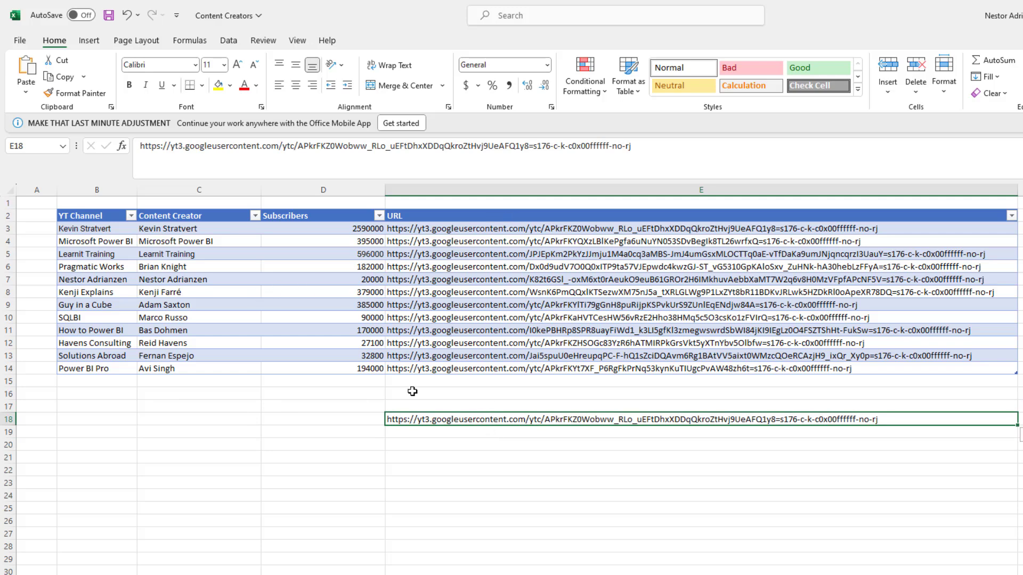
- Check the image URL in cell E3 of the table and select rows 4 to 14 to review the remaining channels
click(421, 229)
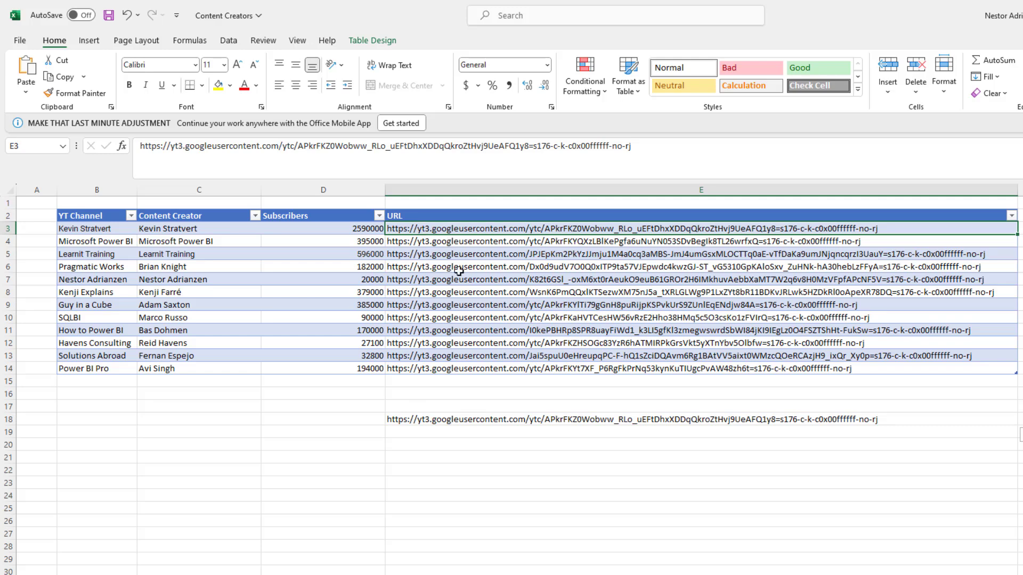
click(552, 471)
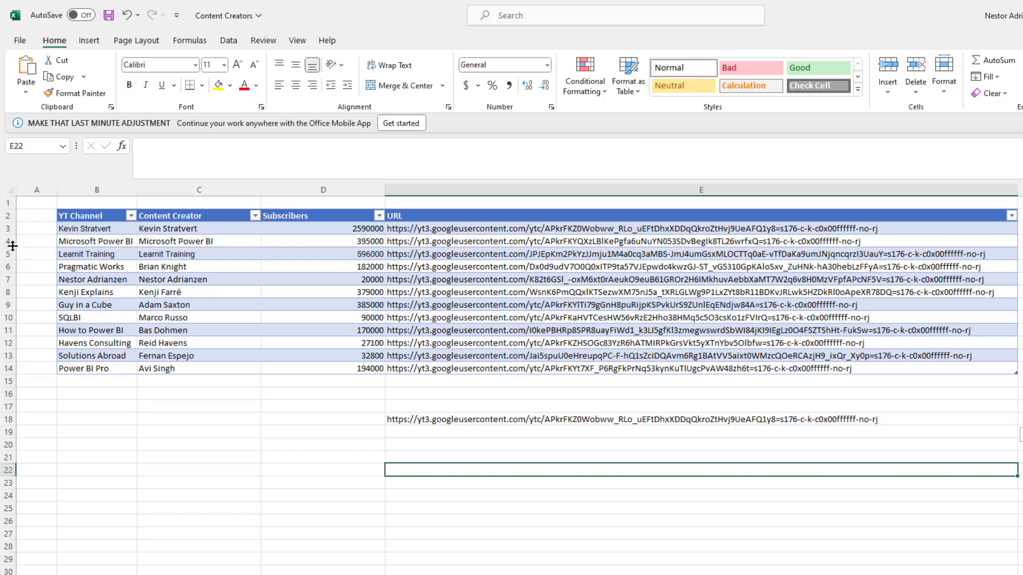
drag(4, 241, 6, 369)
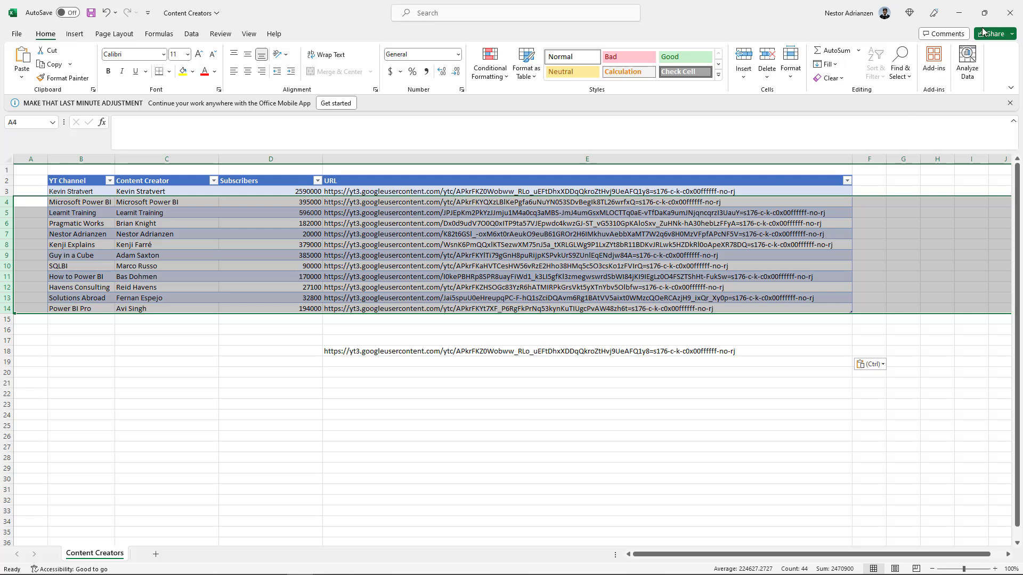
- Switch to Power BI, show the table view and review the YT Channel, Content Creator and Subscribers columns
click(959, 13)
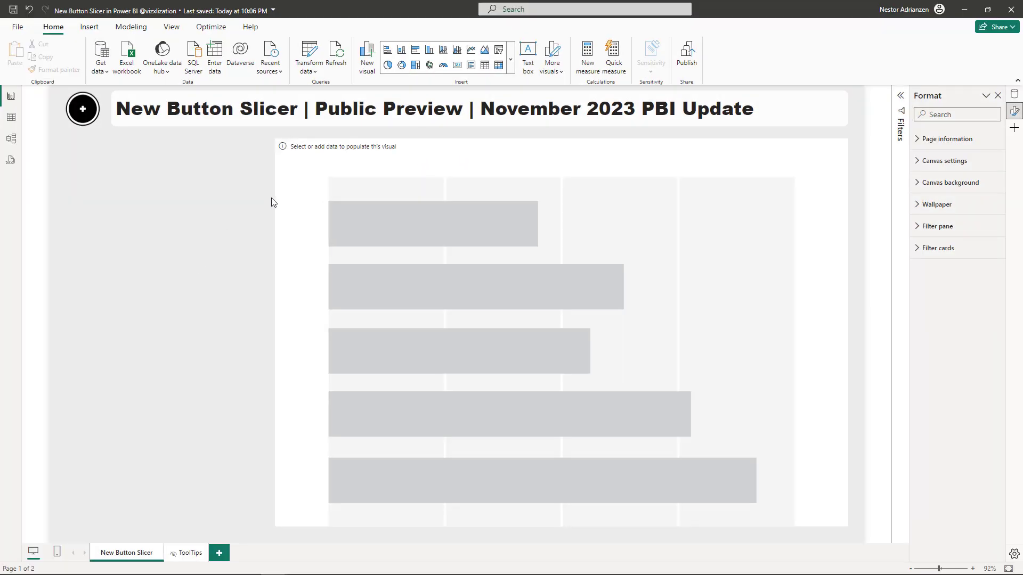
click(13, 119)
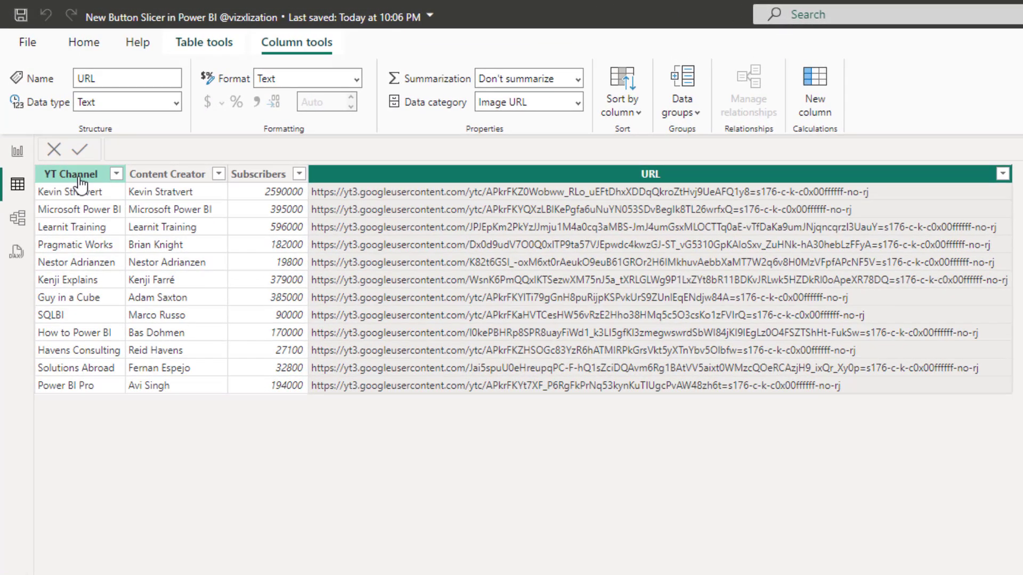
click(79, 178)
click(159, 178)
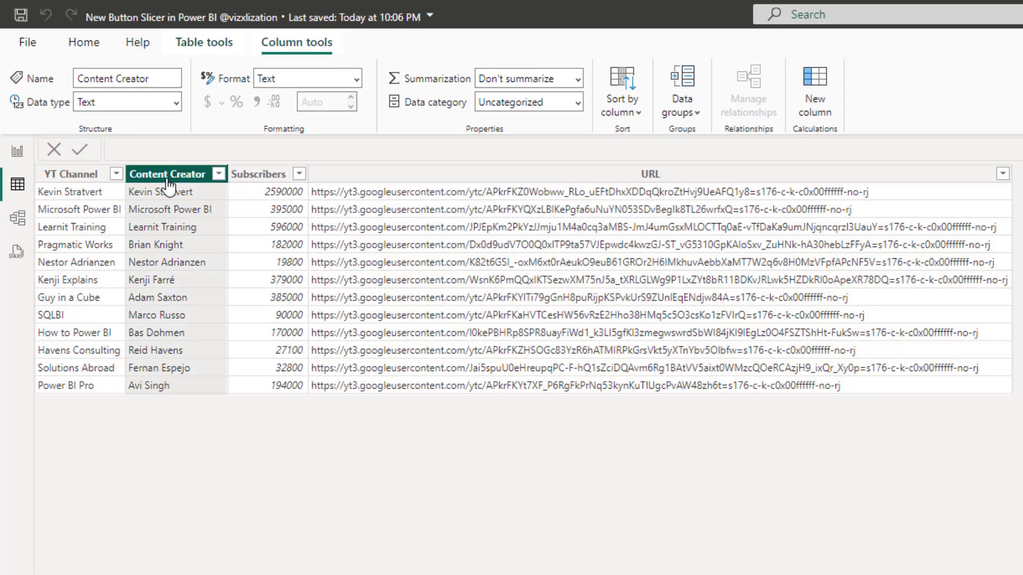
click(271, 178)
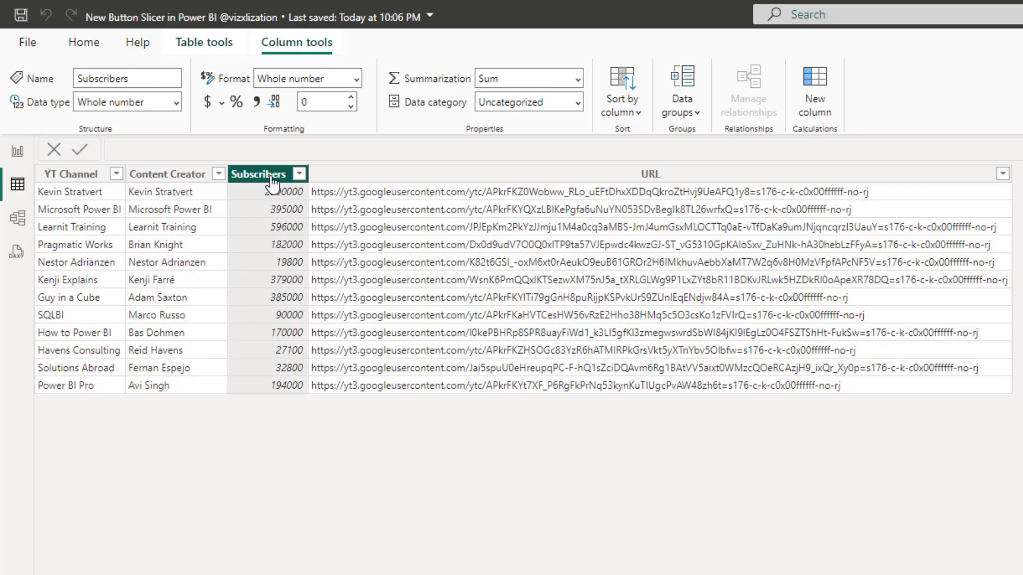
- Set the URL column's data category to Image URL
click(613, 179)
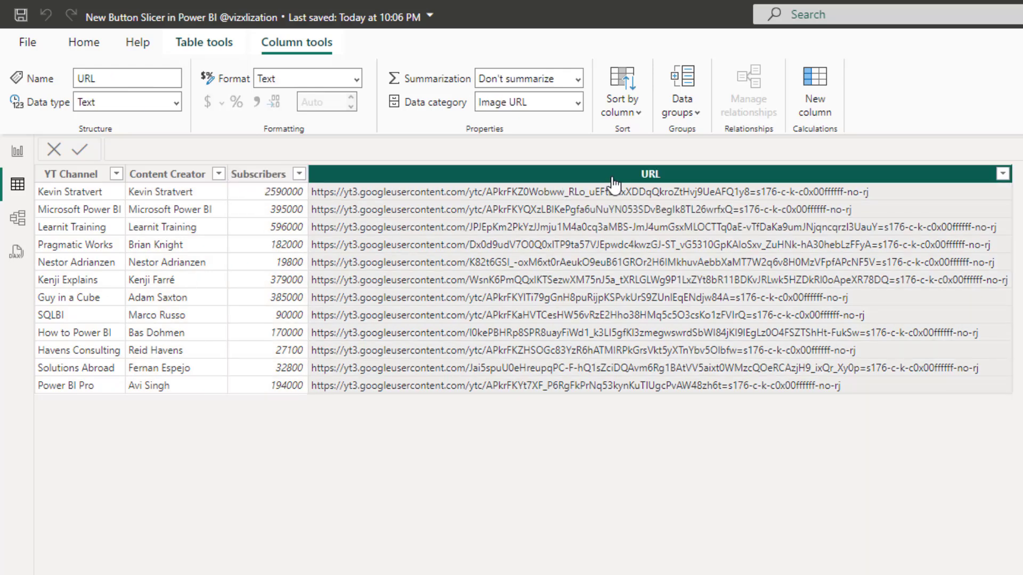
click(578, 102)
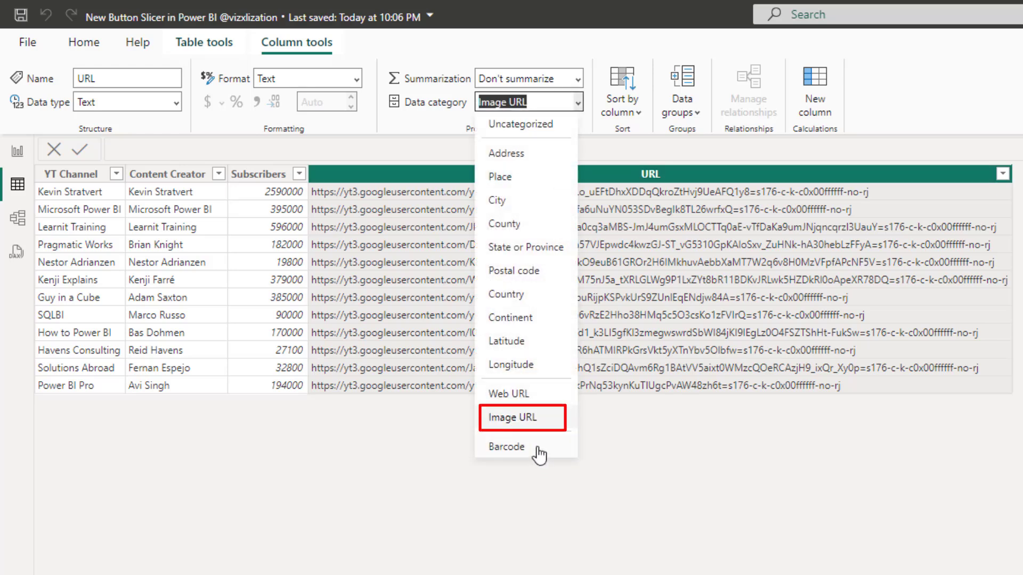
click(532, 419)
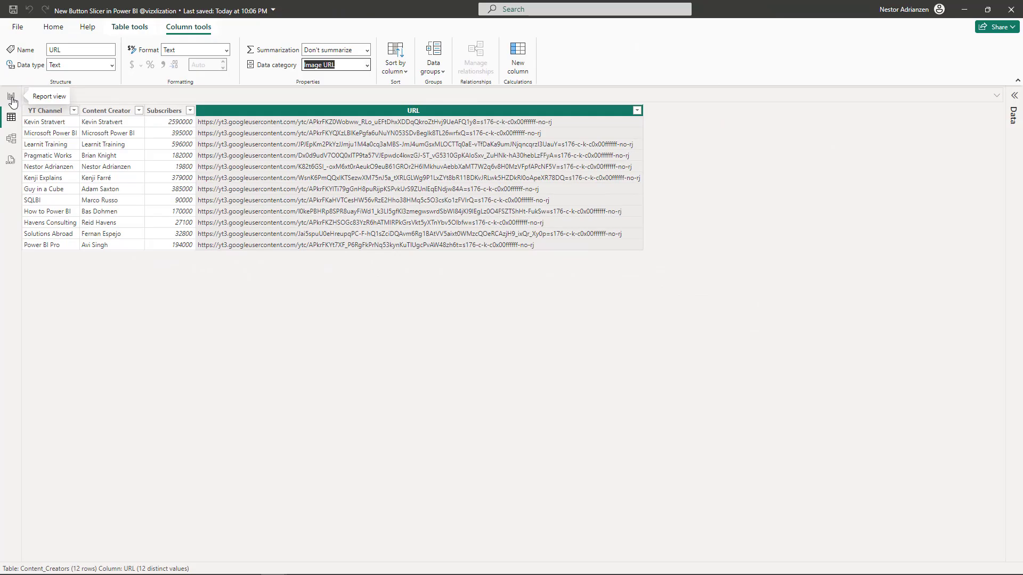
- Return to the report view, add a new visual in the empty canvas area and change its type to Slicer (new)
click(11, 97)
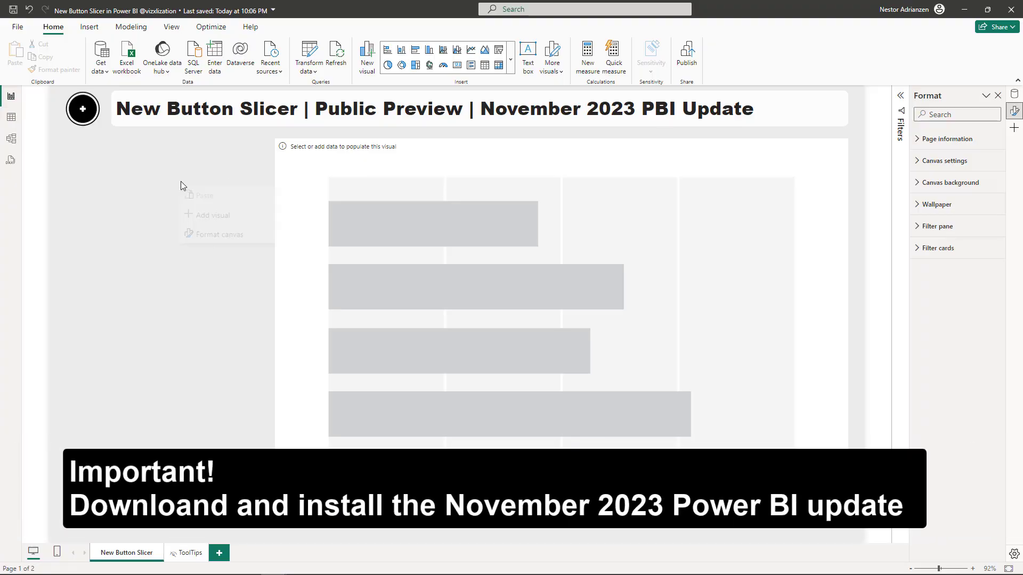
right_click(181, 183)
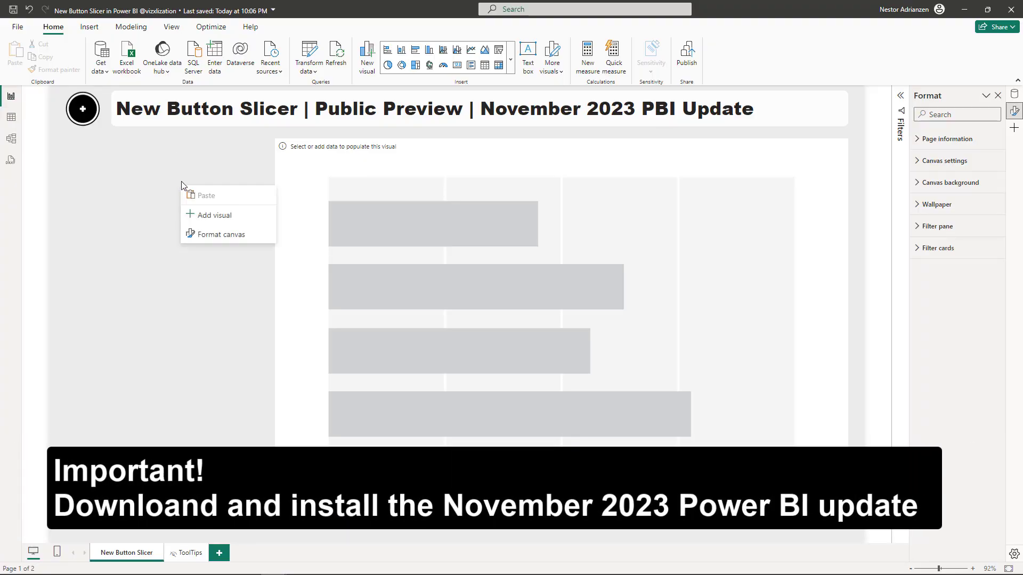
click(213, 216)
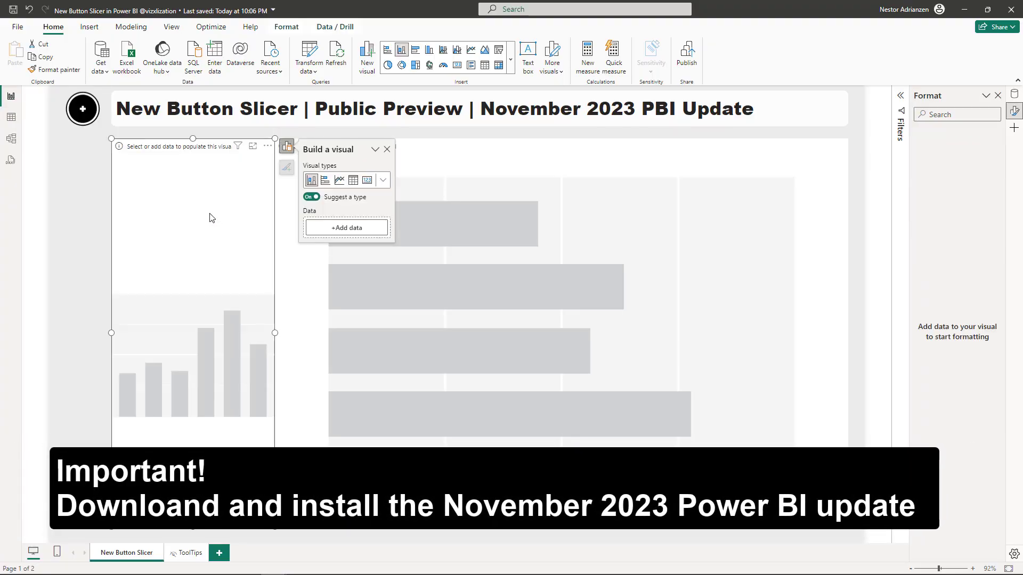
click(383, 181)
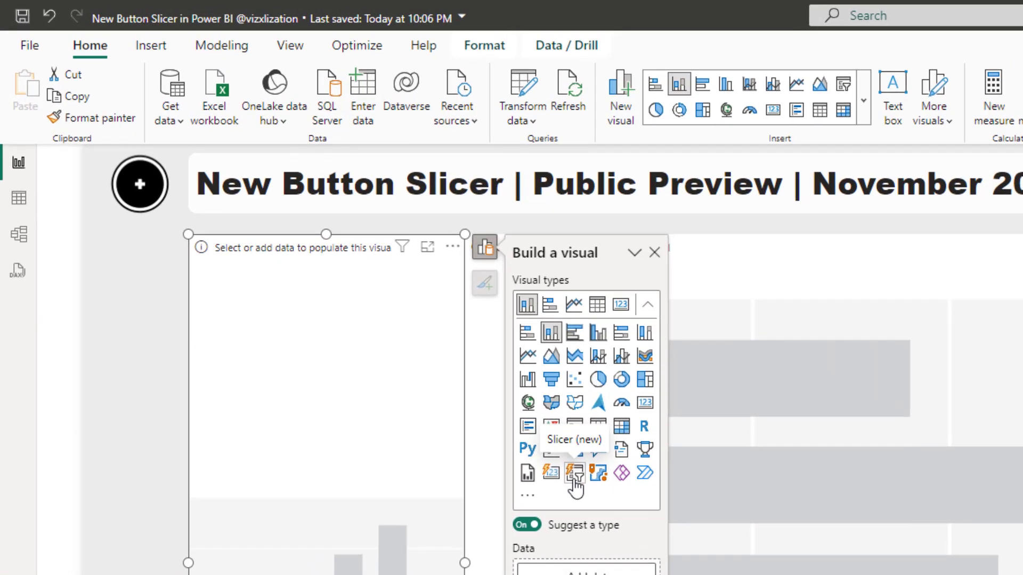
click(574, 474)
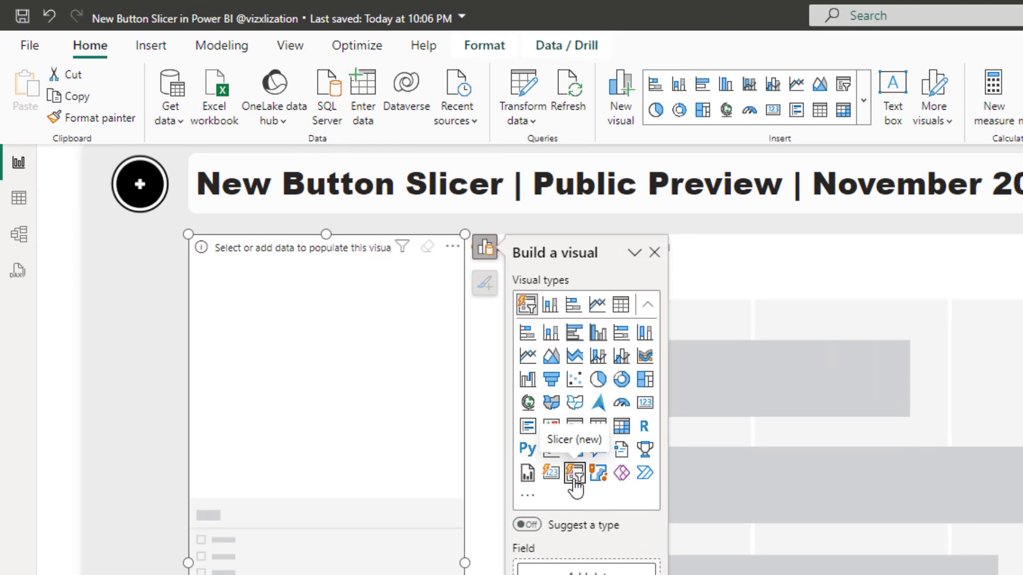
- Assign the YT Channel column from Content_Creators as the new slicer's field
click(502, 368)
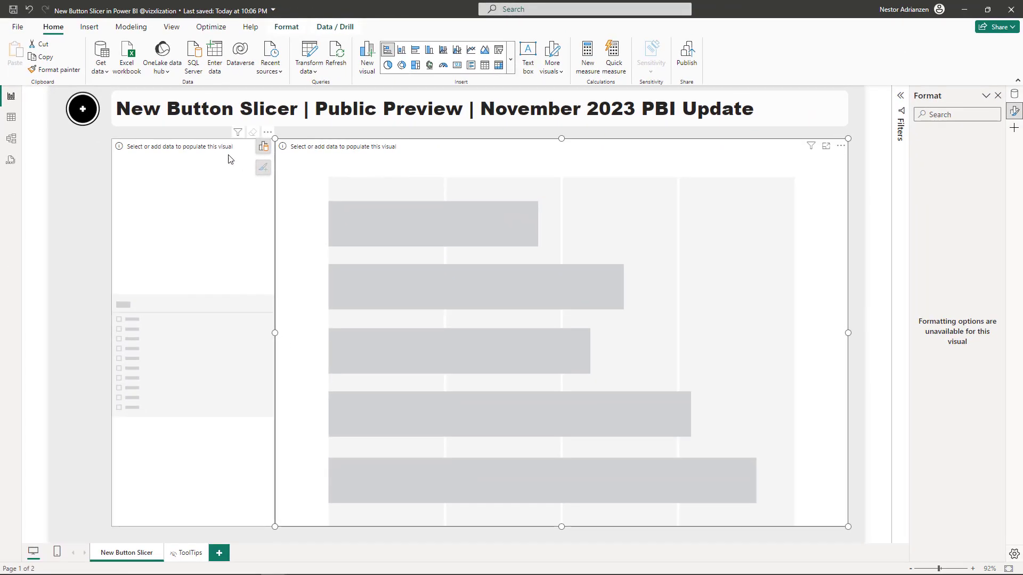
click(234, 149)
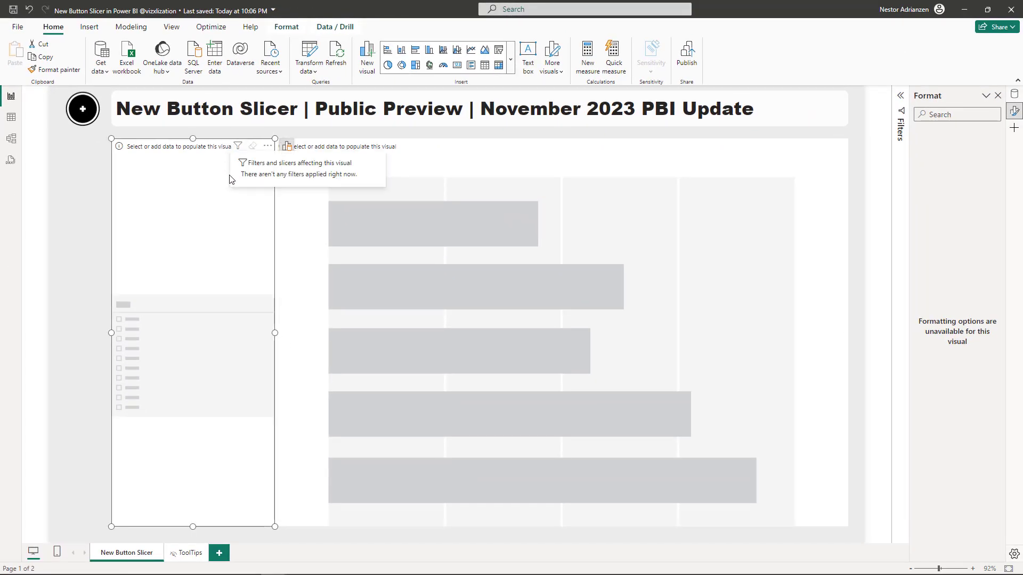
click(286, 150)
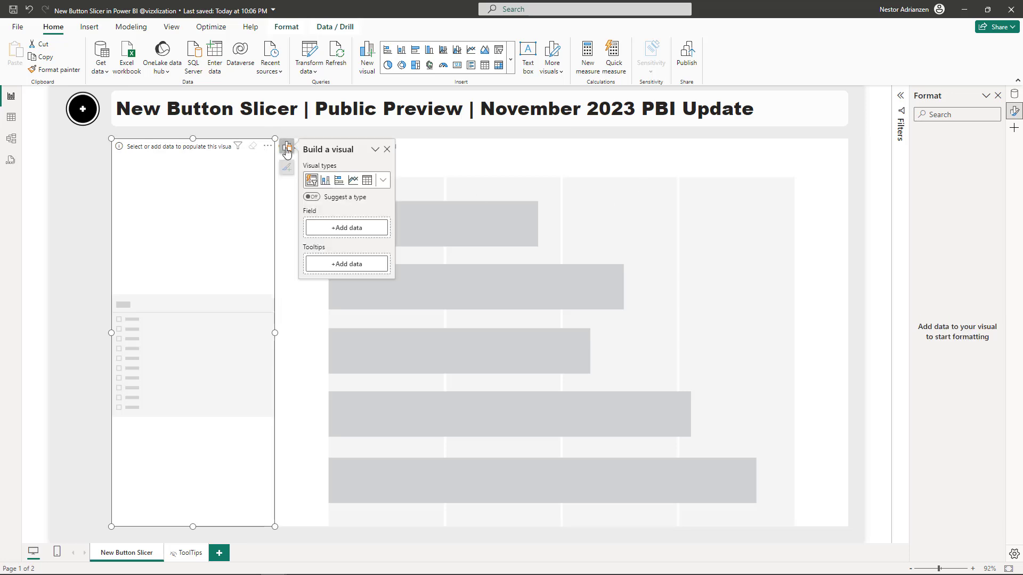
click(355, 229)
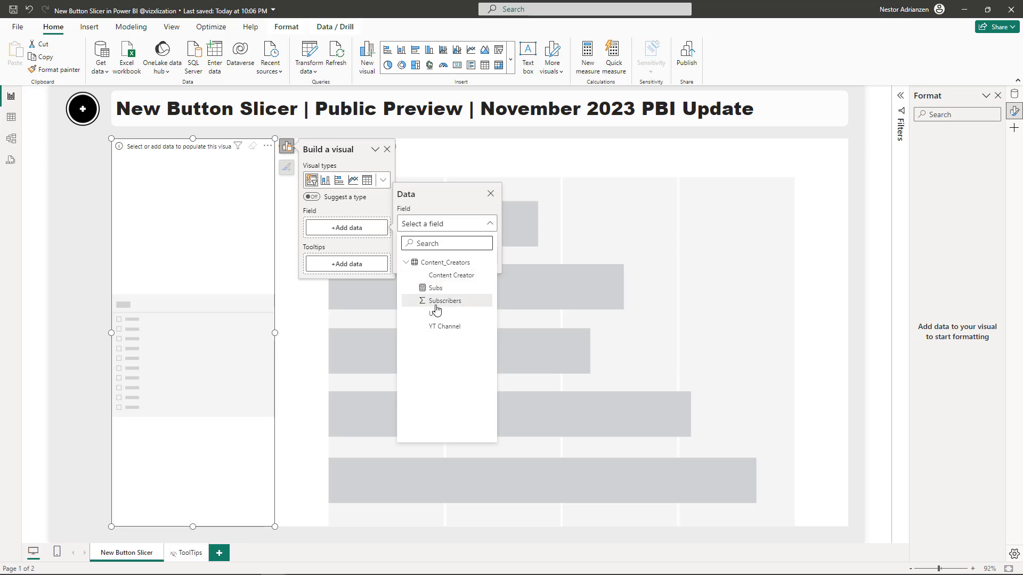
click(440, 330)
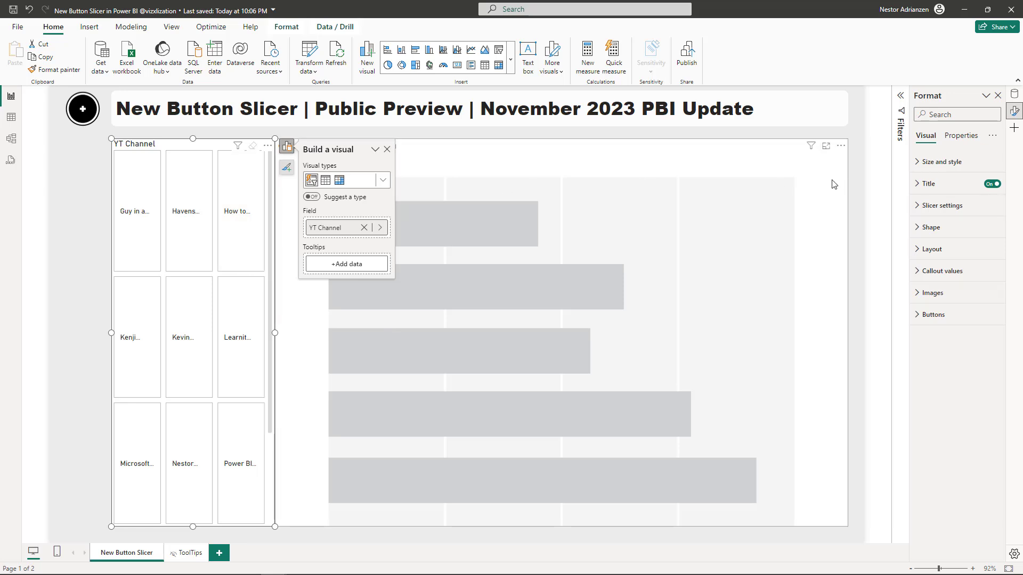
- Turn off the YT Channel slicer's background and title
click(917, 165)
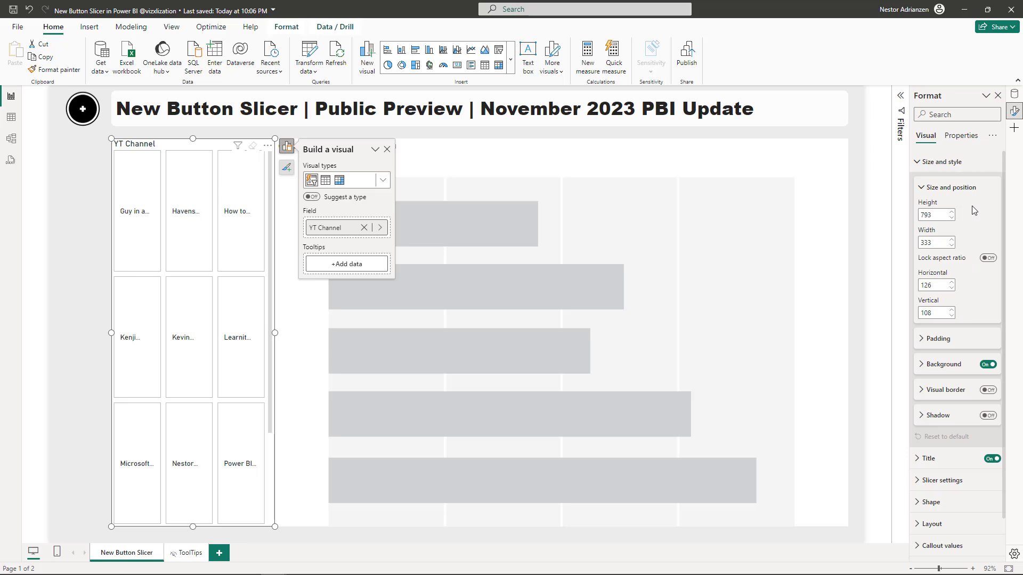
click(988, 365)
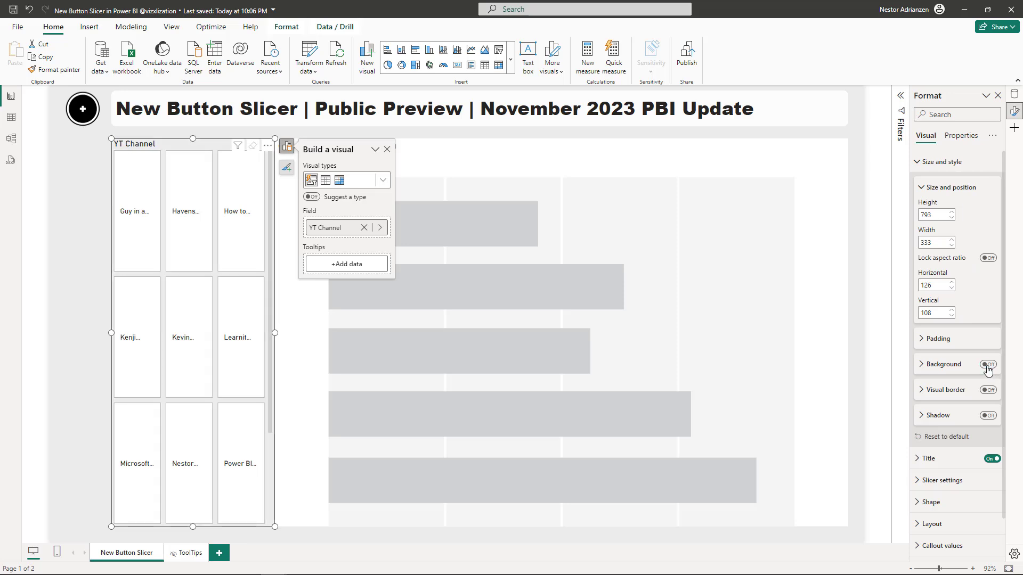
click(919, 161)
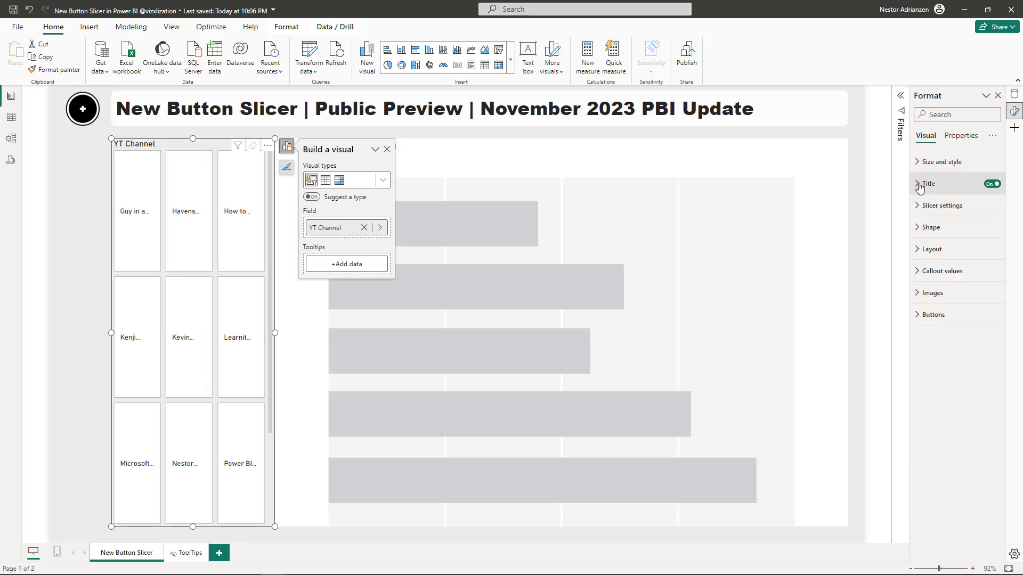
click(993, 186)
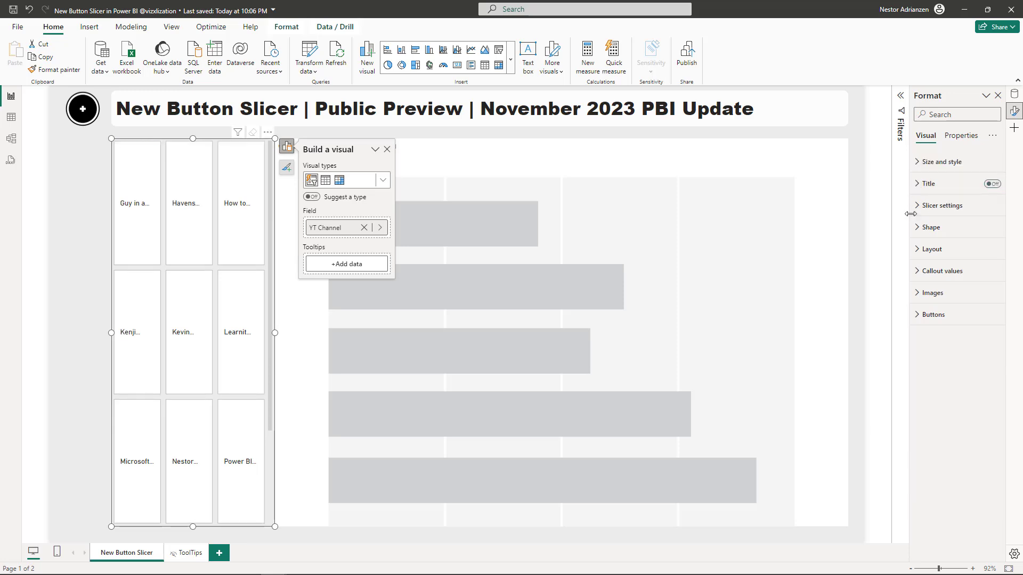
- Turn off single select for the slicer and enable its "Select all" option
click(919, 207)
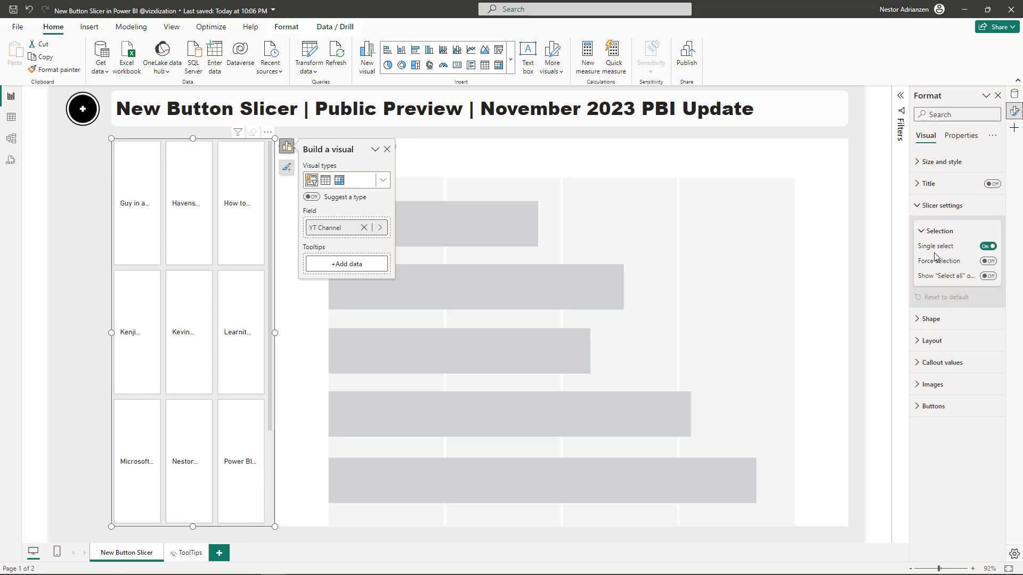
click(988, 248)
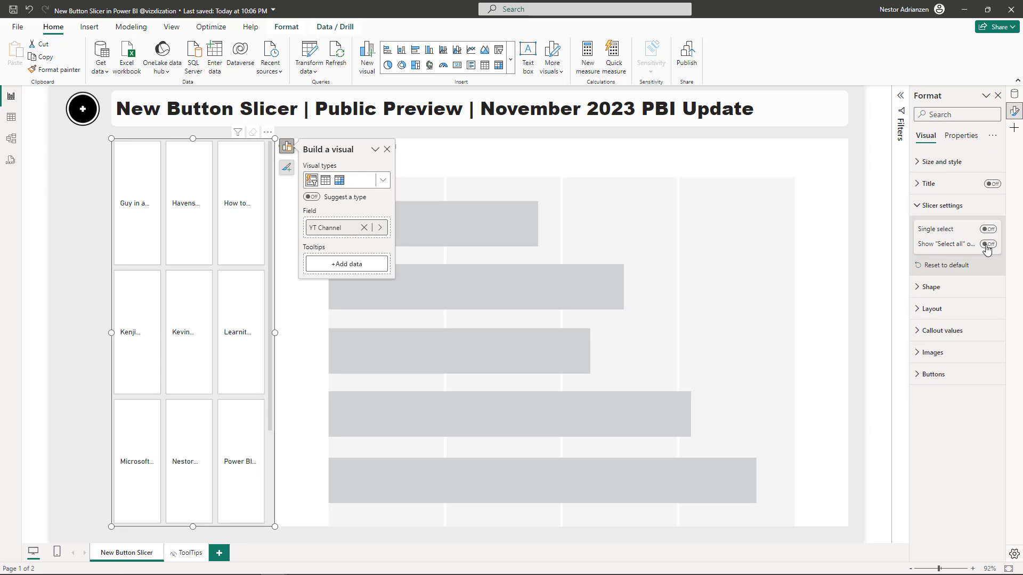
click(987, 245)
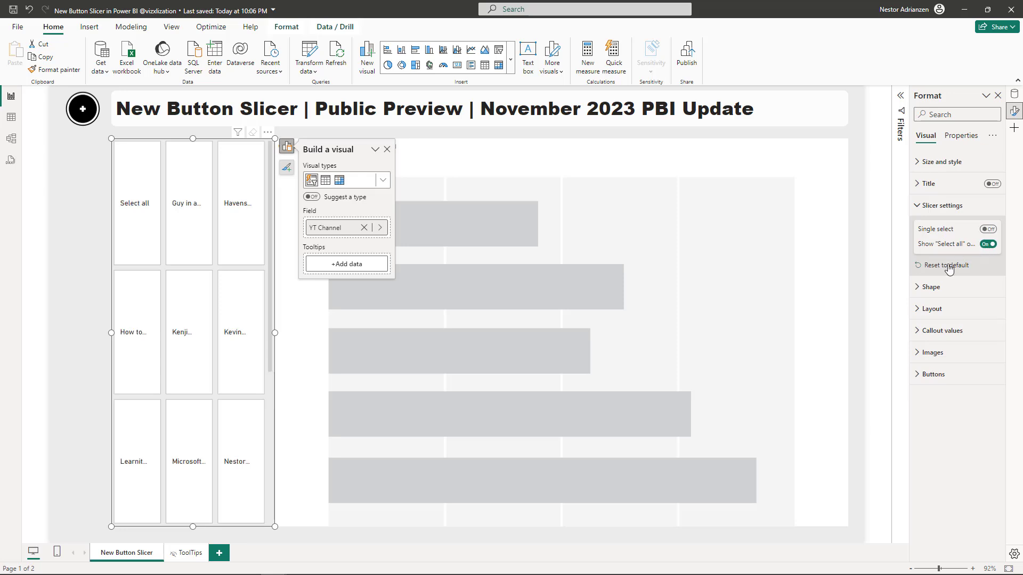
click(917, 205)
- Change the slicer buttons' shape to Rounded Rectangle with 10 px rounded corners
click(919, 231)
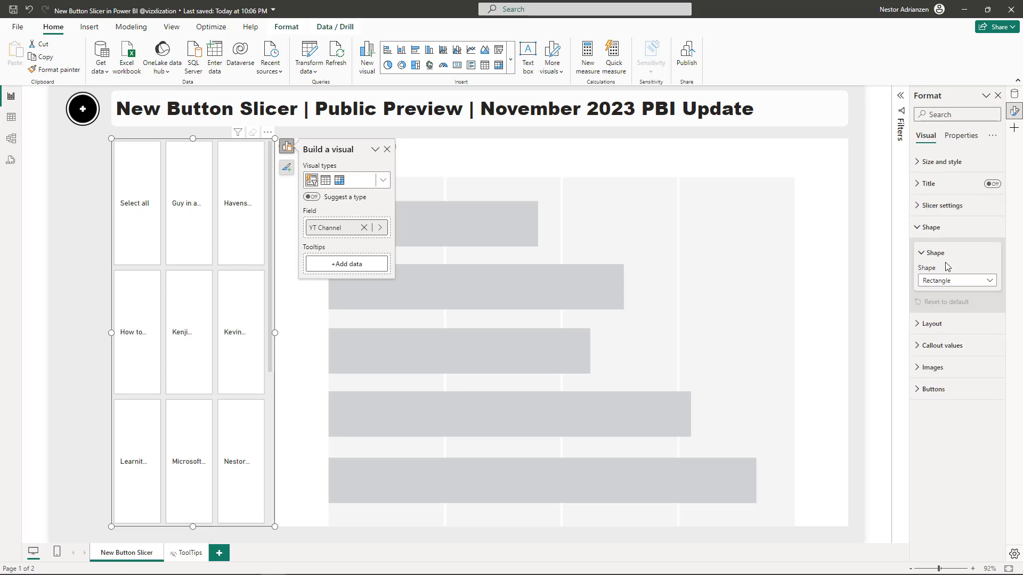
click(968, 282)
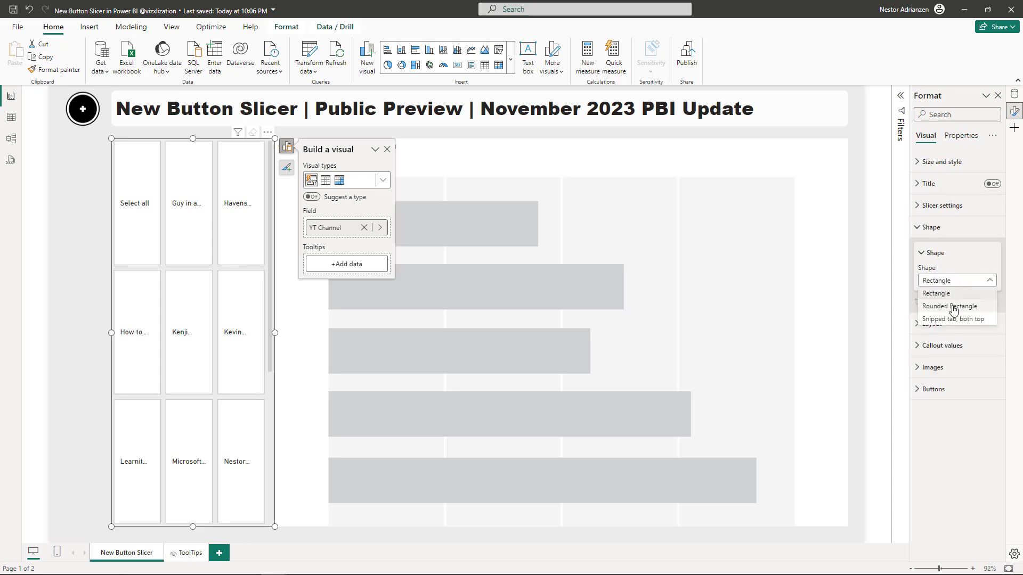
click(953, 307)
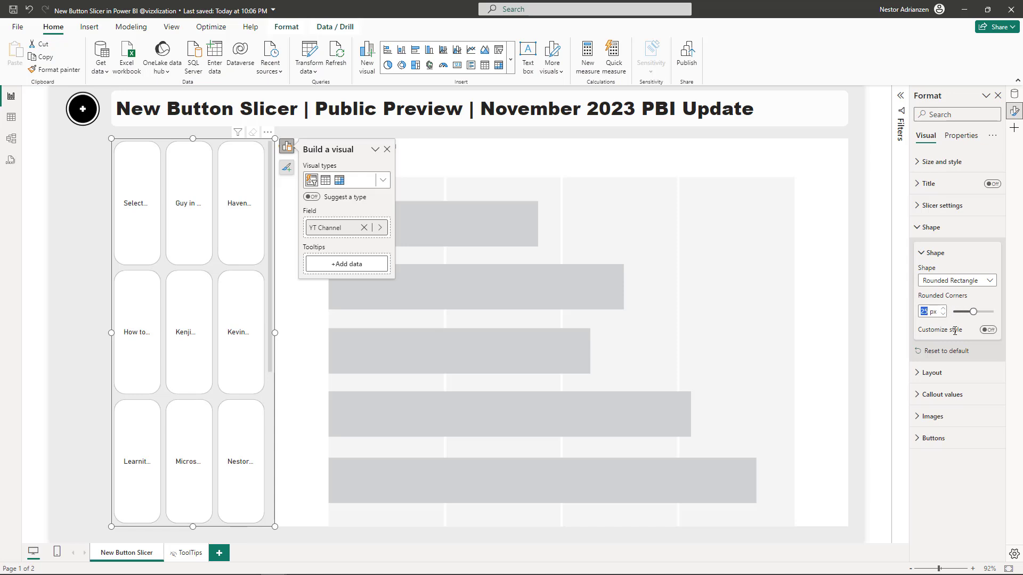
text(10)
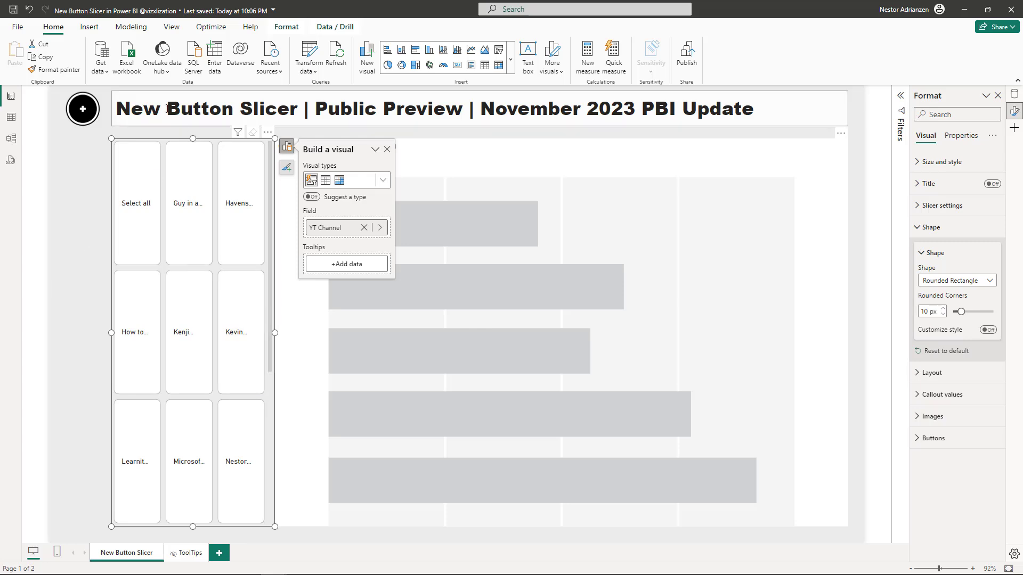
click(921, 253)
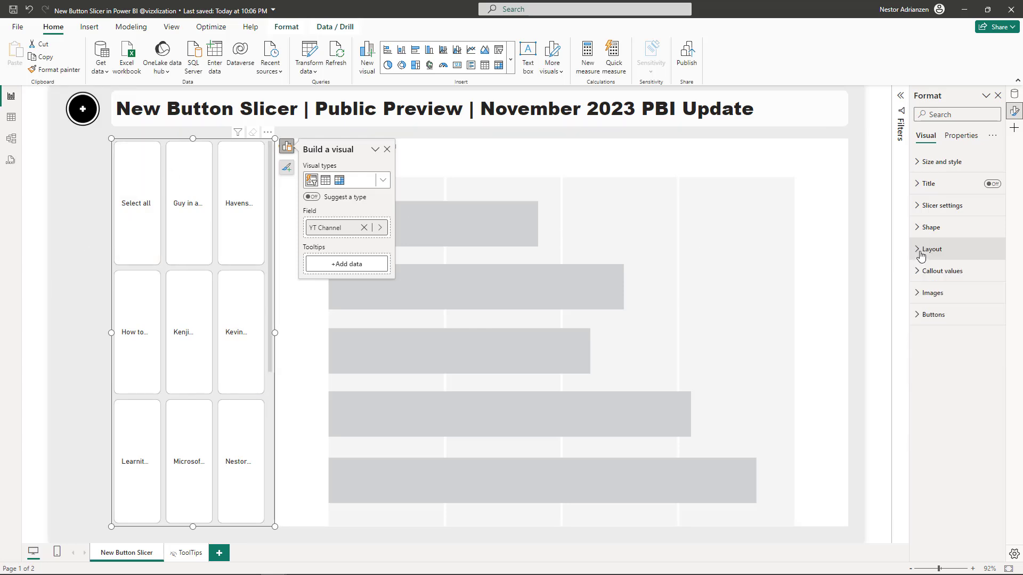
- Lay out the slicer buttons in 10 rows and 1 column with 2 px space between cards, and check the channel list
click(920, 254)
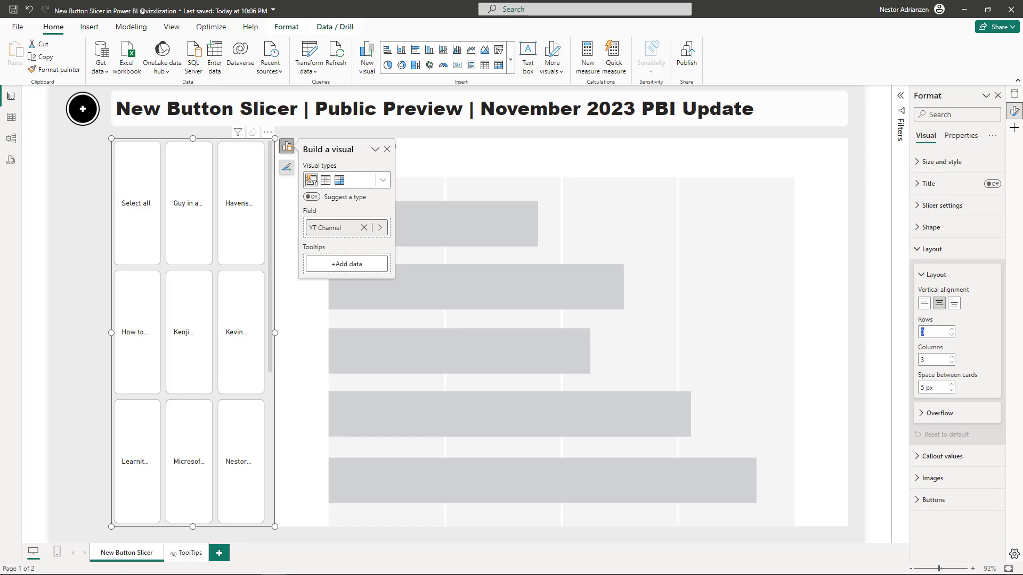
text(10)
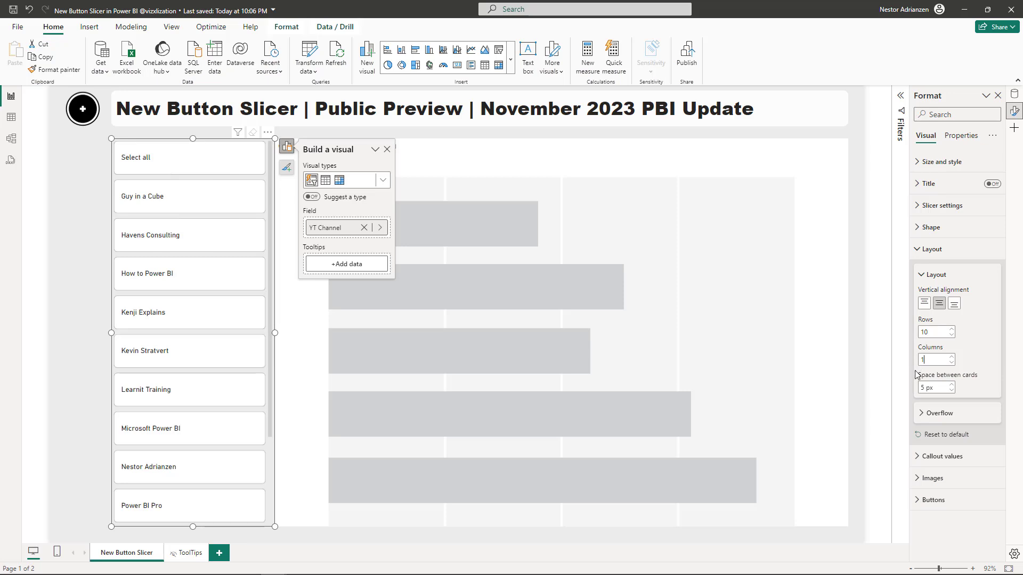
click(923, 393)
text(2)
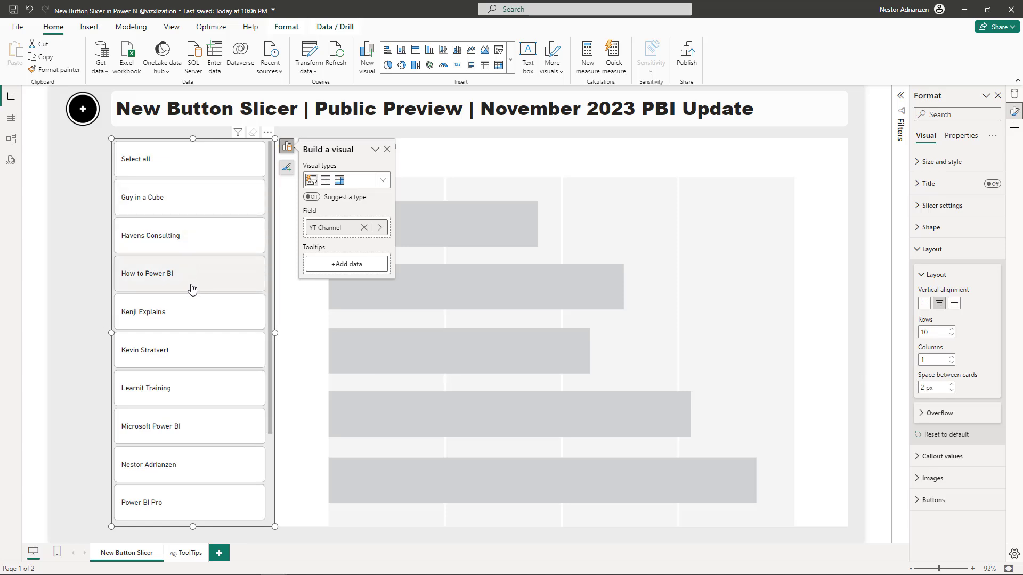
scroll(192, 289, down, 3)
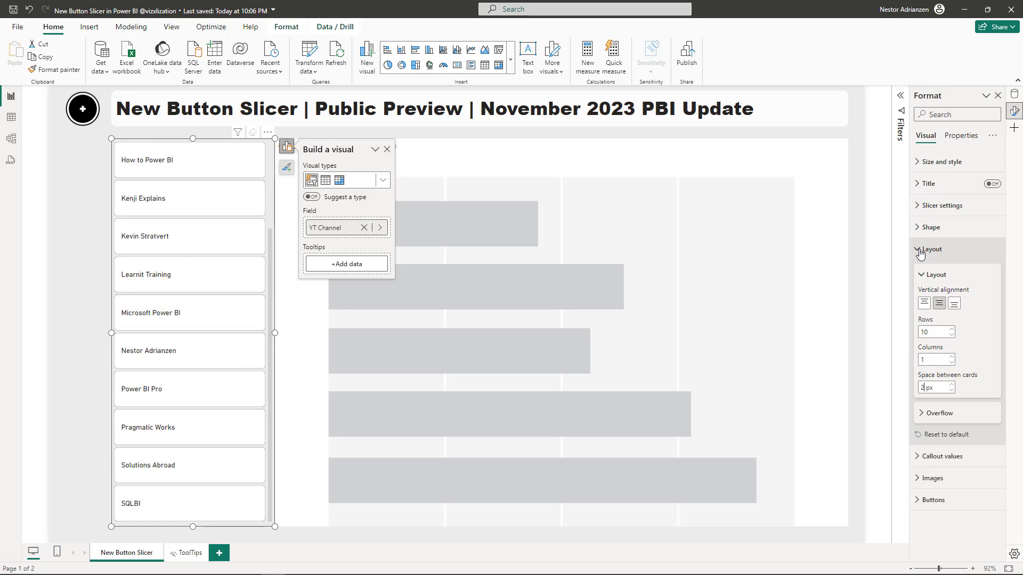
- Try the Paginated overflow style on the slicer, page through its buttons, and switch back to Continuous scroll
click(927, 414)
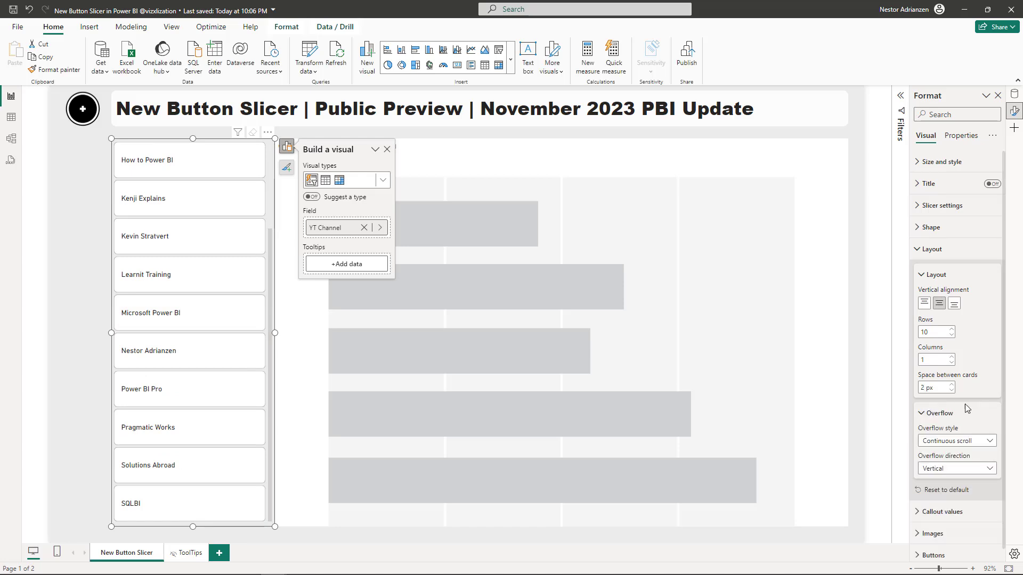
scroll(964, 421, down, 1)
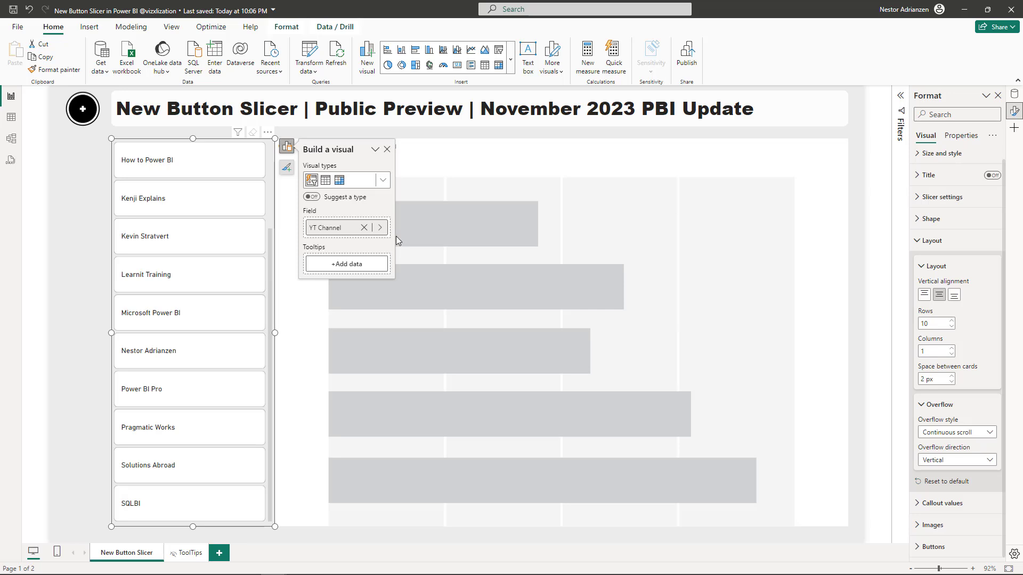
drag(271, 263, 272, 160)
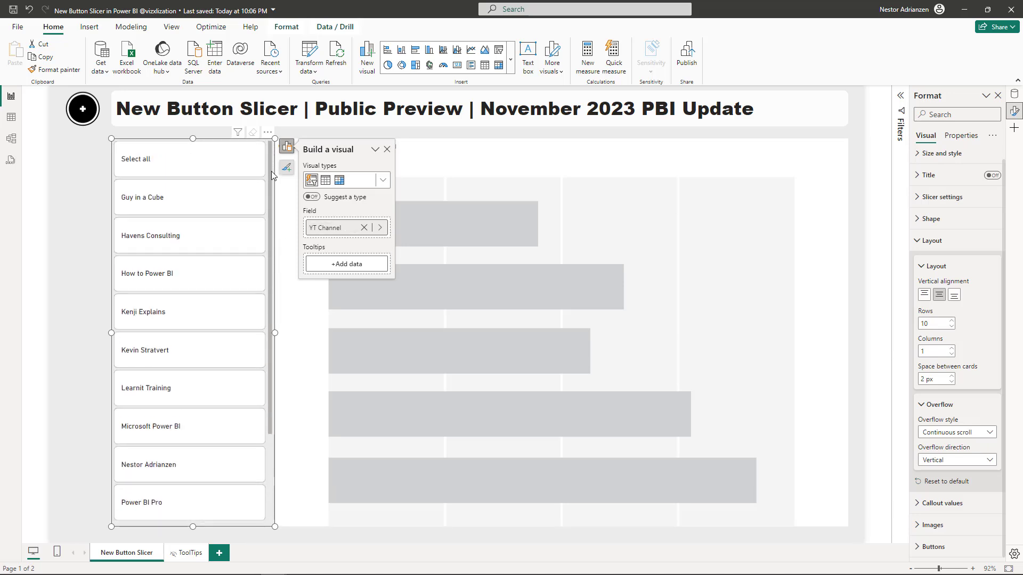
click(959, 434)
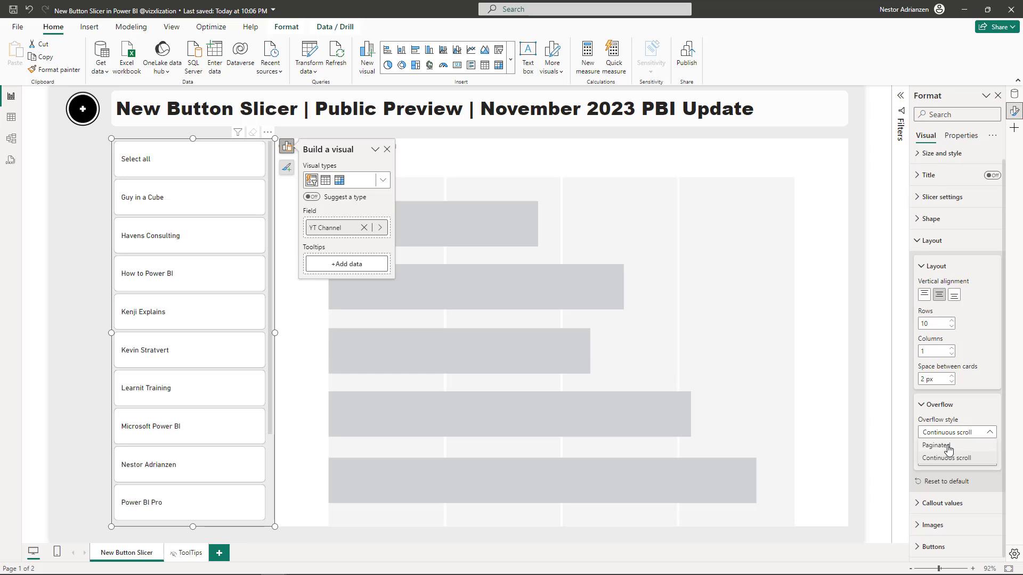
click(947, 447)
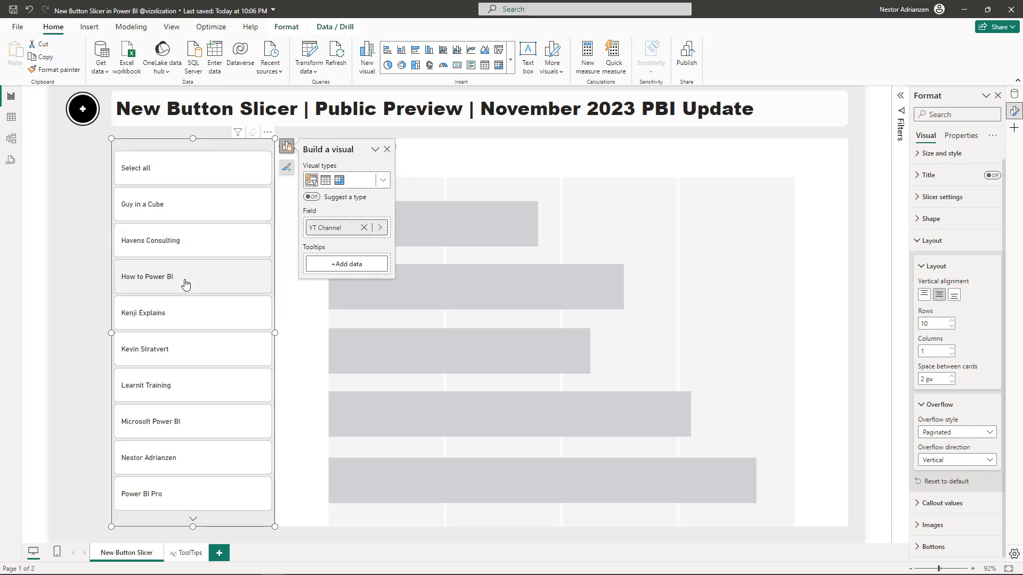
click(193, 521)
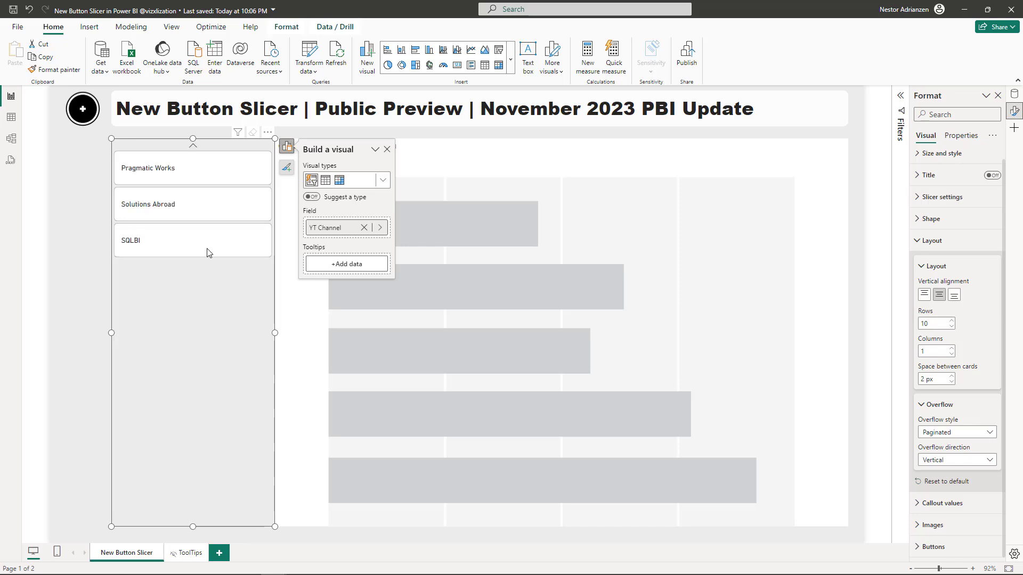
click(193, 147)
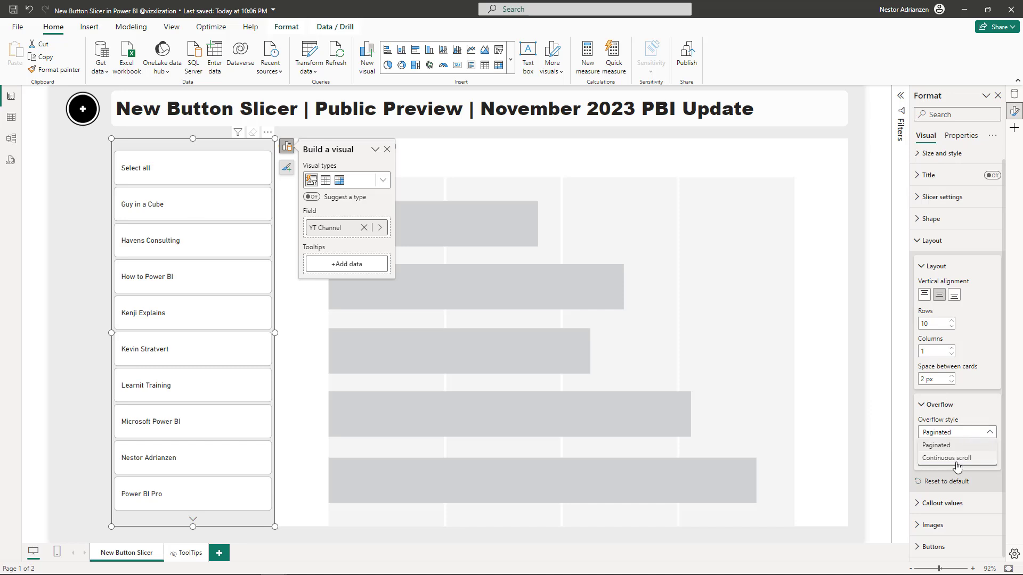
key(Down)
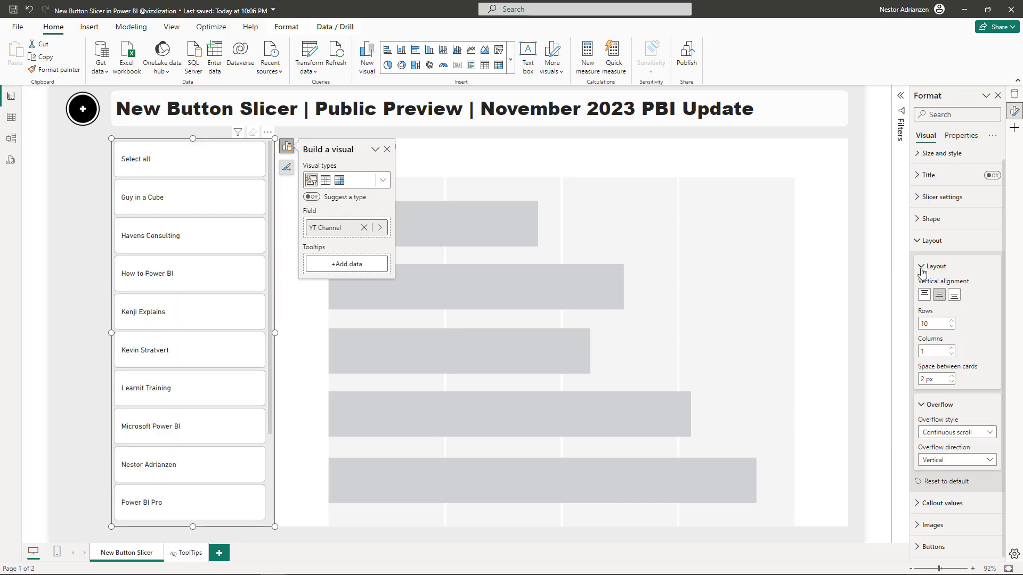
click(916, 244)
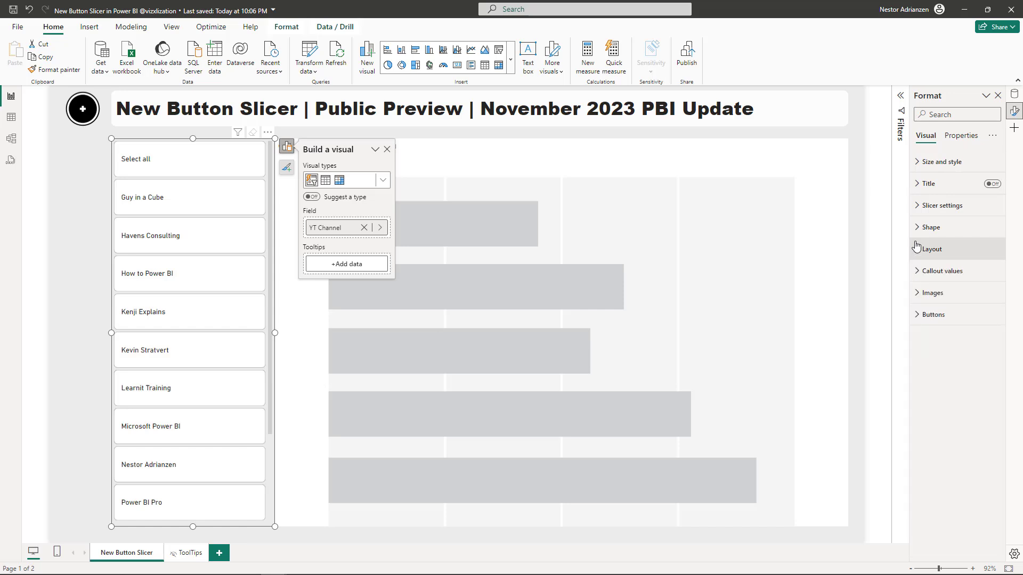
- Set the font of the slicer's callout values to Arial in the Default state
click(919, 272)
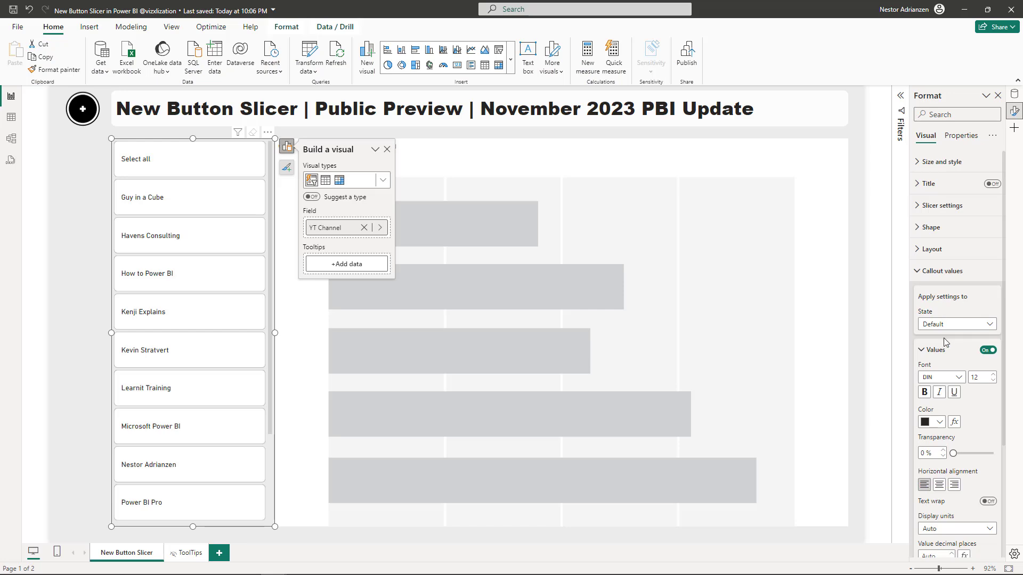
click(958, 378)
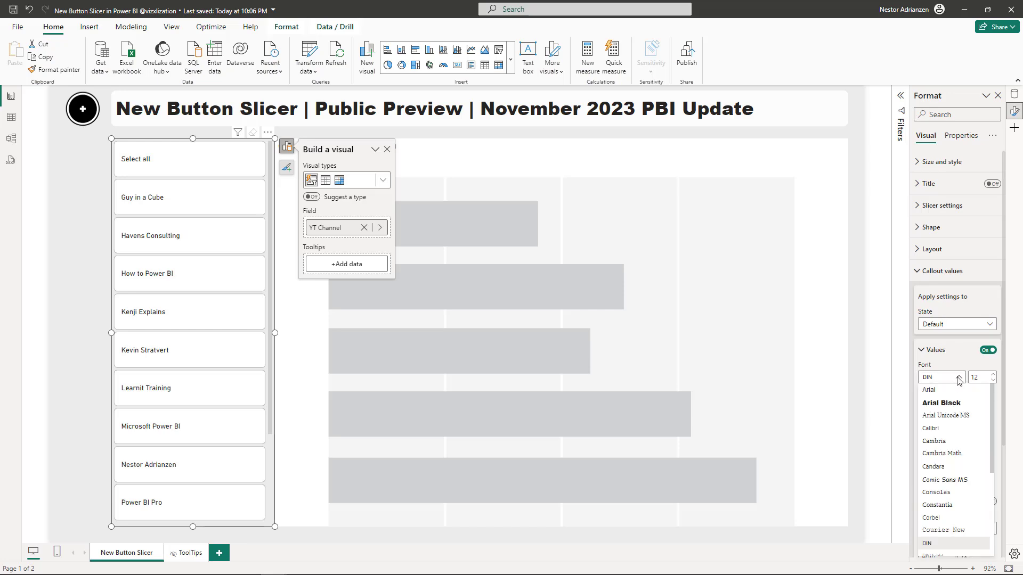
click(939, 397)
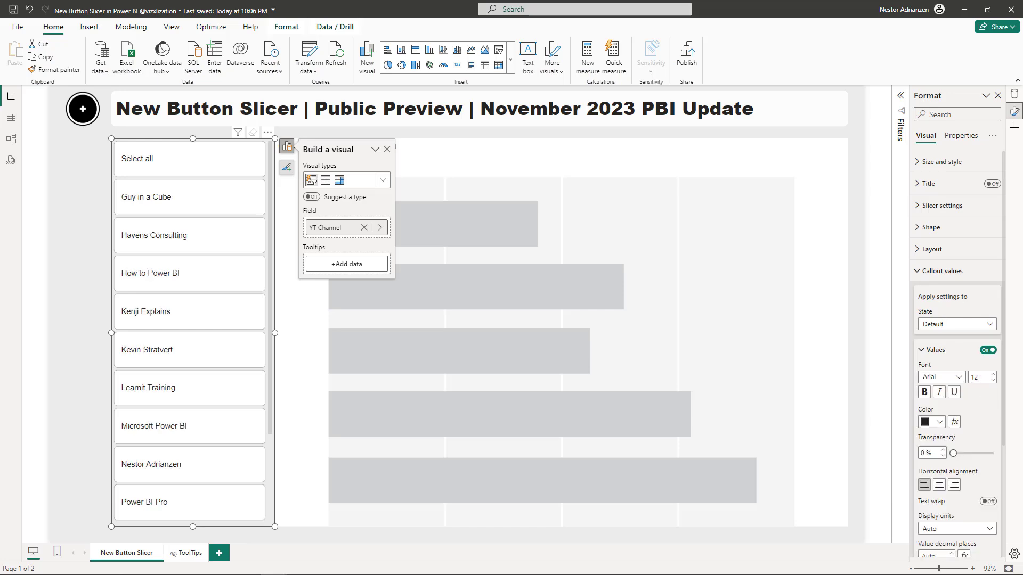
click(933, 351)
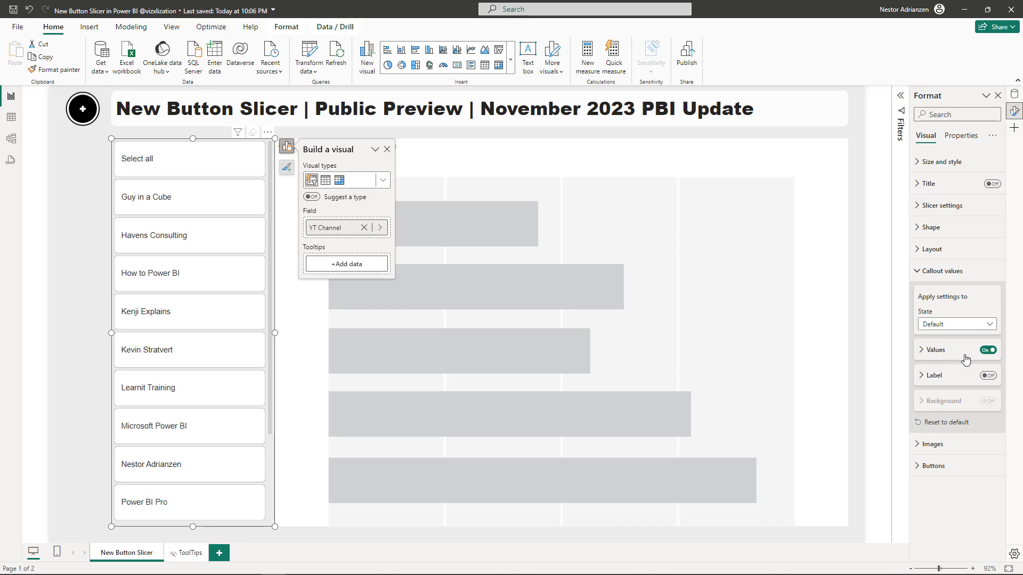
- Enable the callout label and assign the Content Creator column as its field
click(987, 376)
click(923, 379)
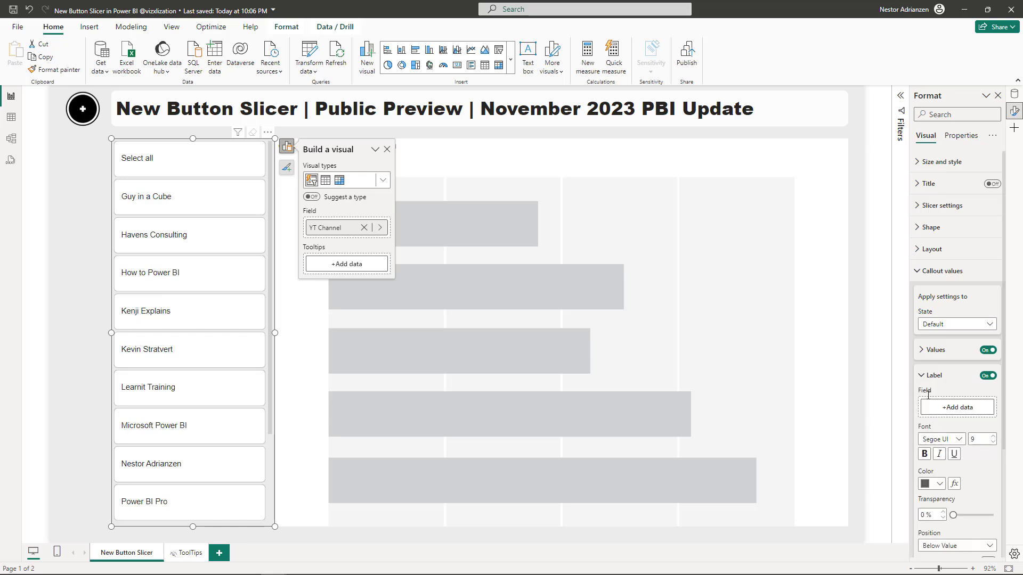
click(952, 408)
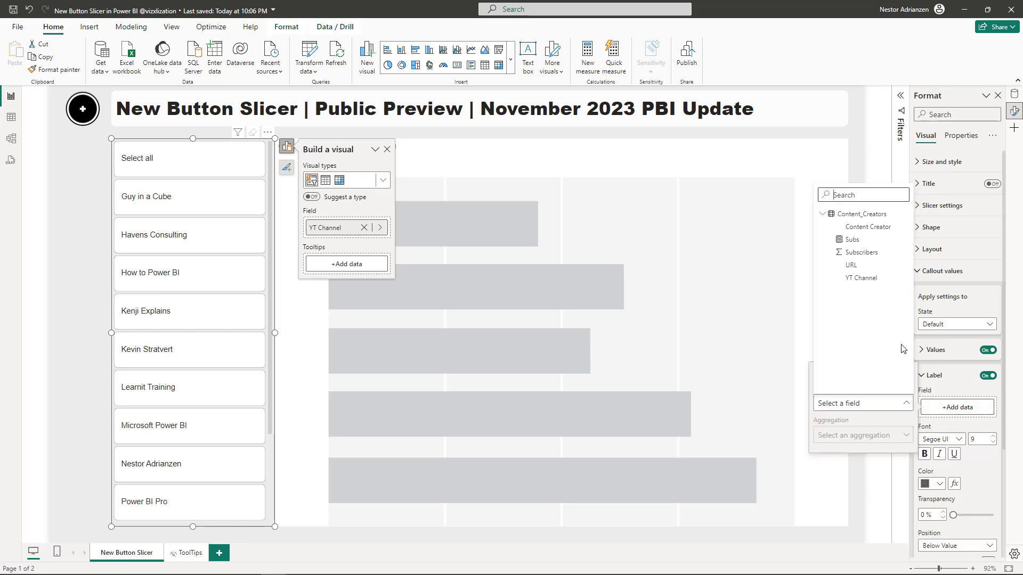
click(865, 228)
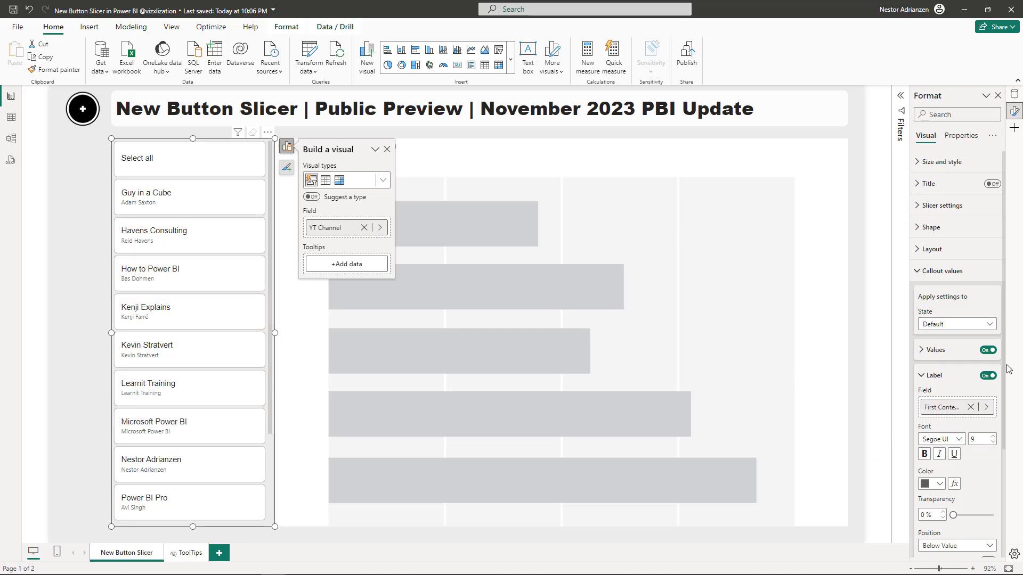
click(921, 377)
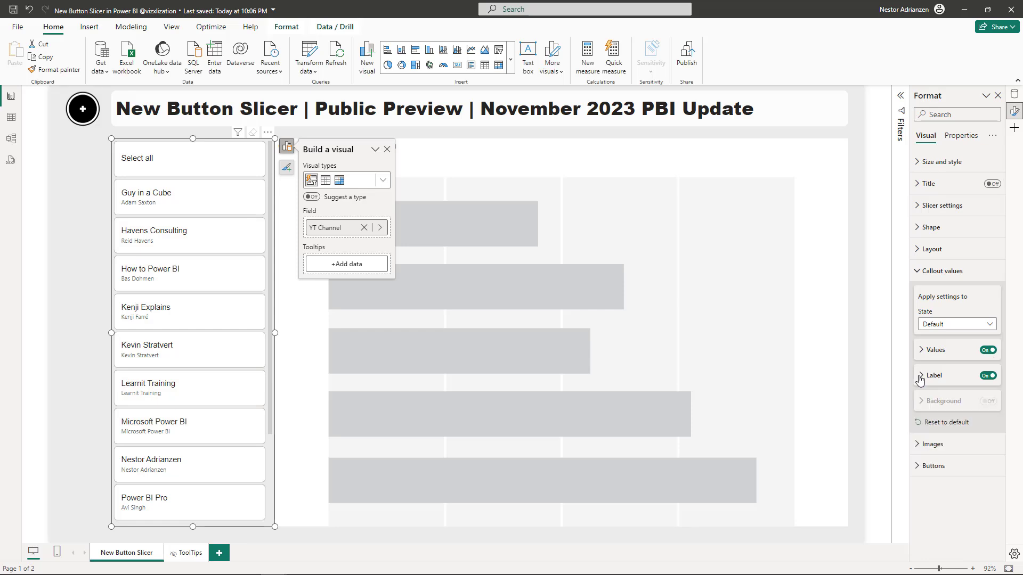
click(919, 271)
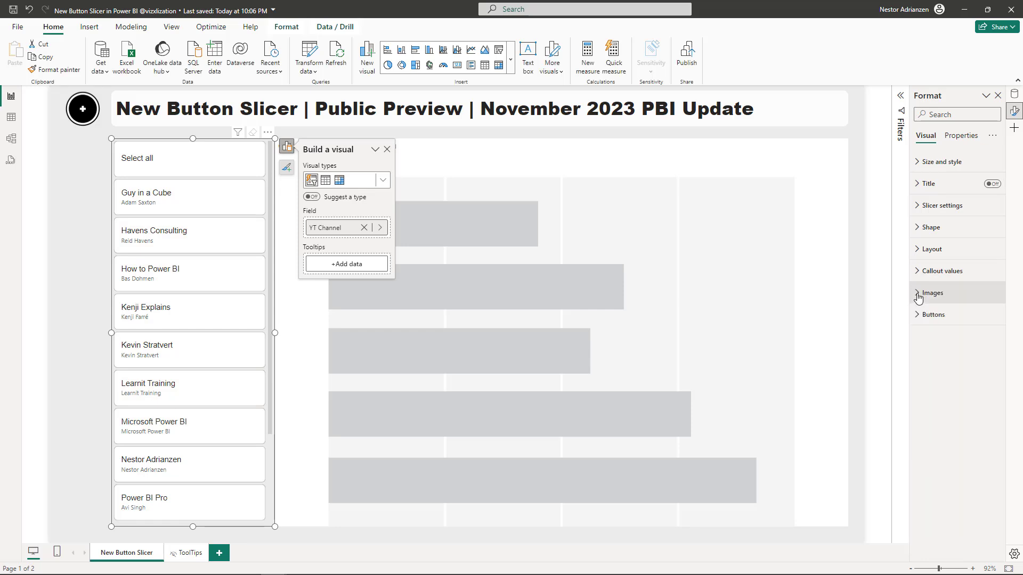
- Assign the URL column as the slicer's image field in the Default state
click(918, 294)
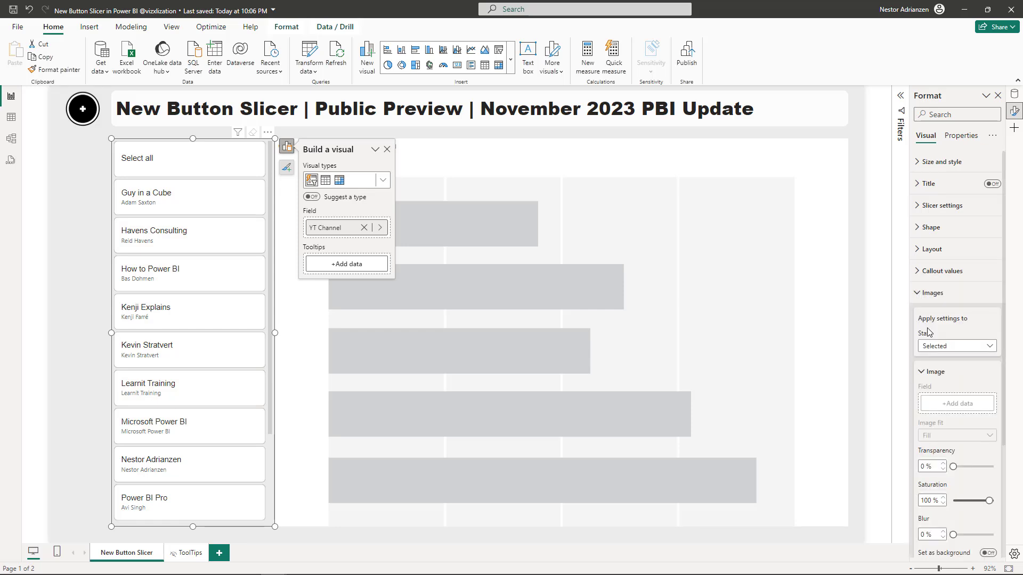
click(966, 354)
click(954, 360)
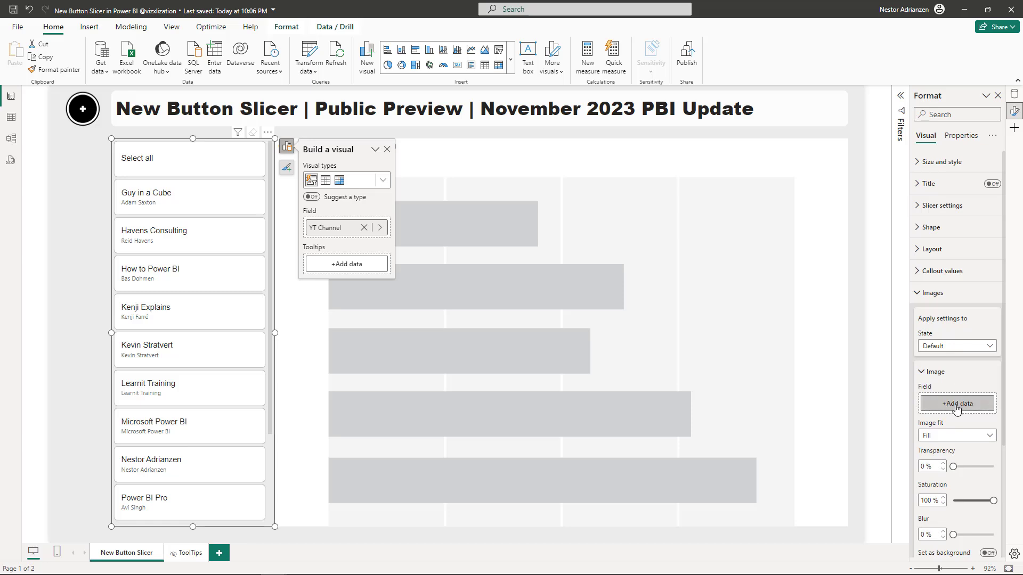
click(957, 406)
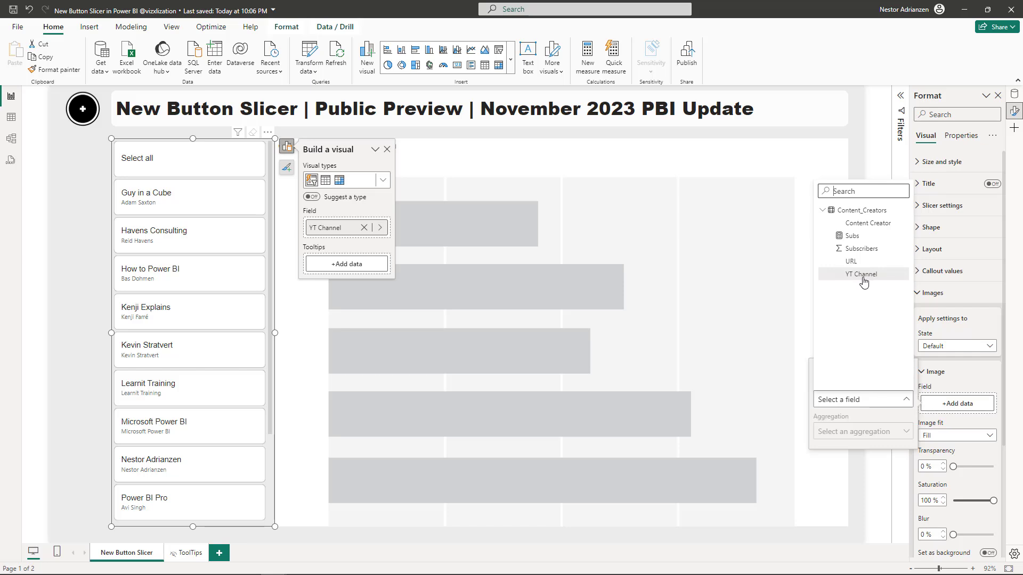
click(853, 261)
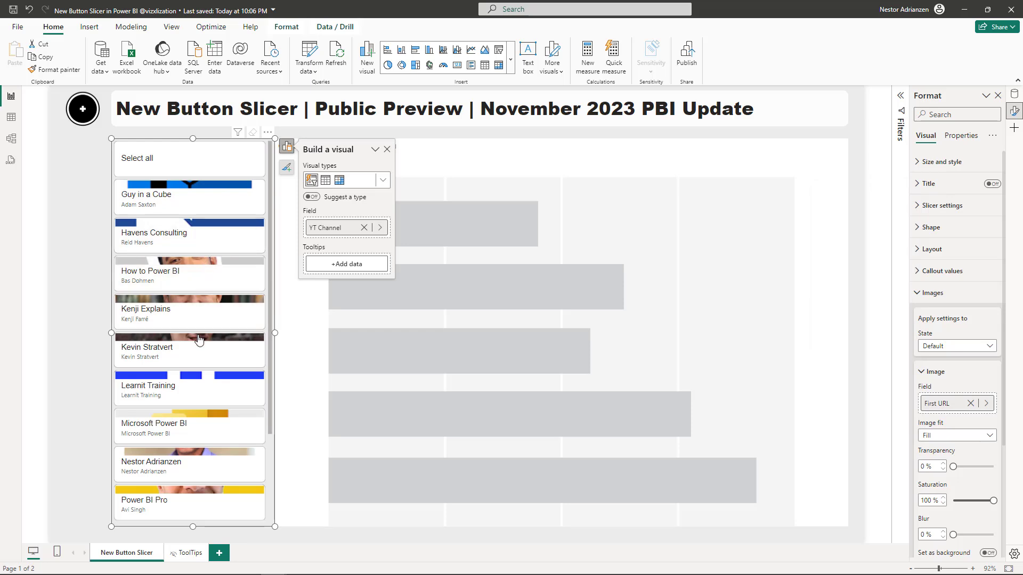
- Set the slicer's image fit to Normal and the image position to Left, and check the channel images
scroll(945, 382, down, 3)
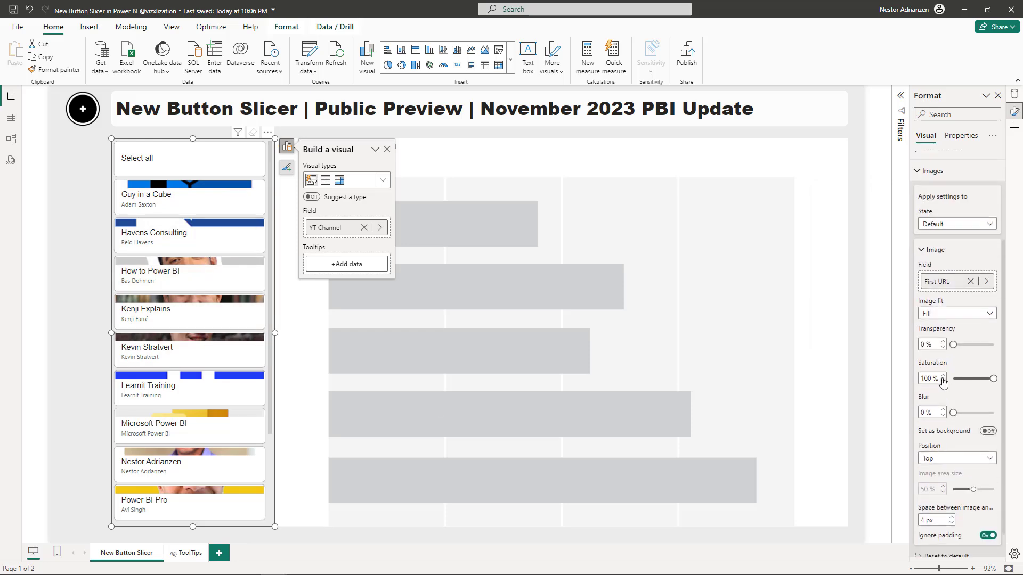
click(970, 314)
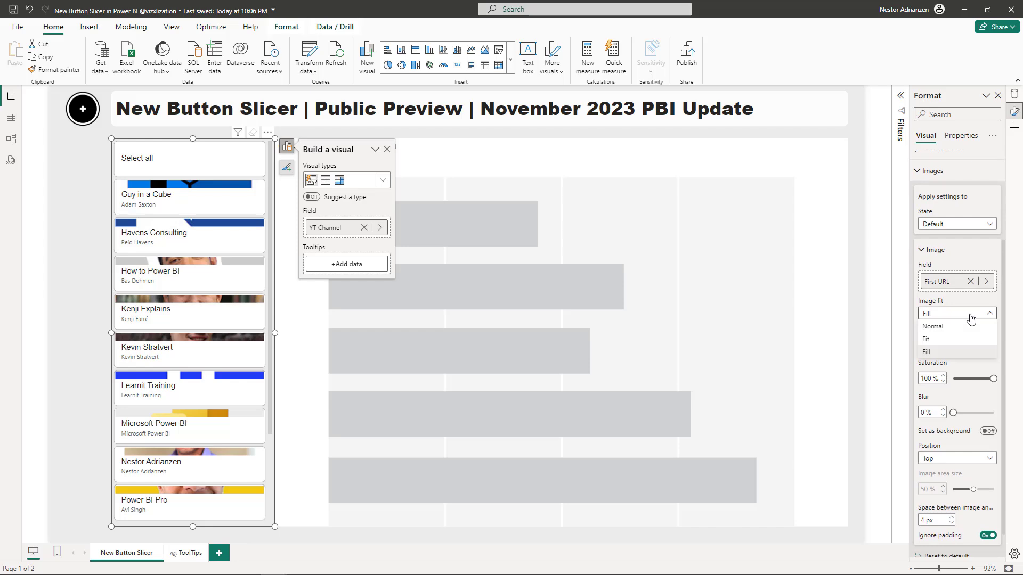
click(949, 329)
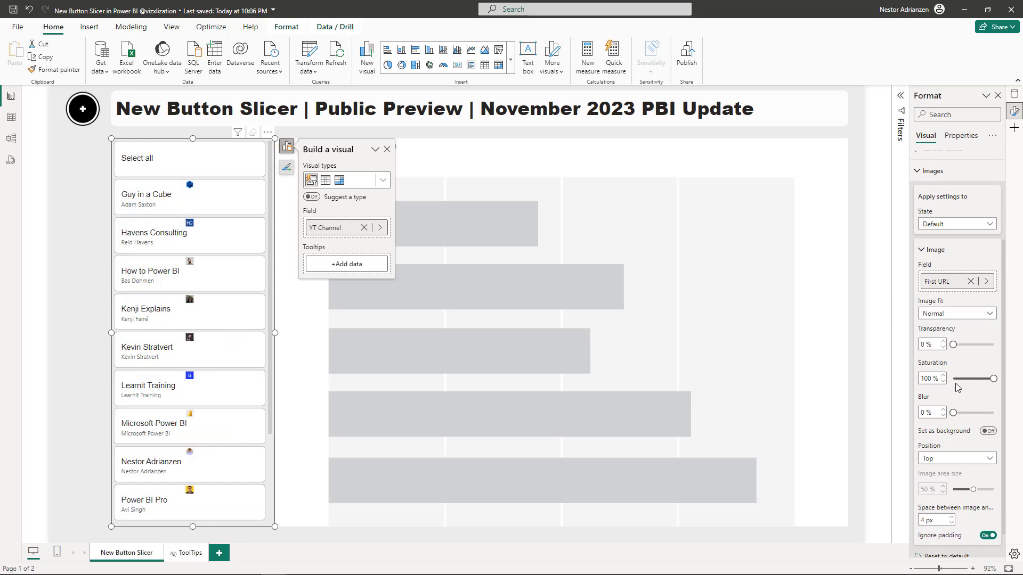
scroll(953, 427, down, 1)
click(952, 428)
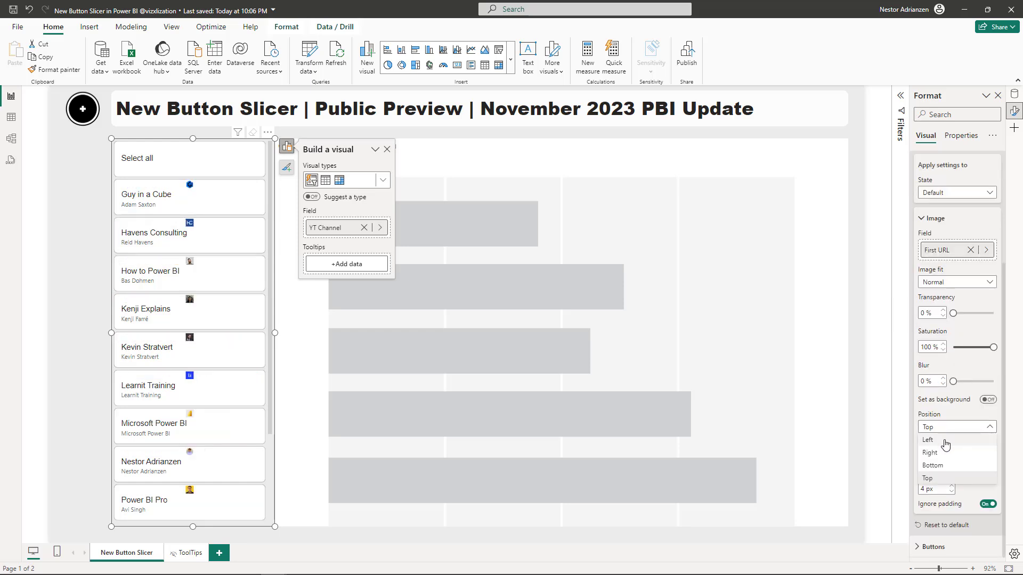
click(946, 441)
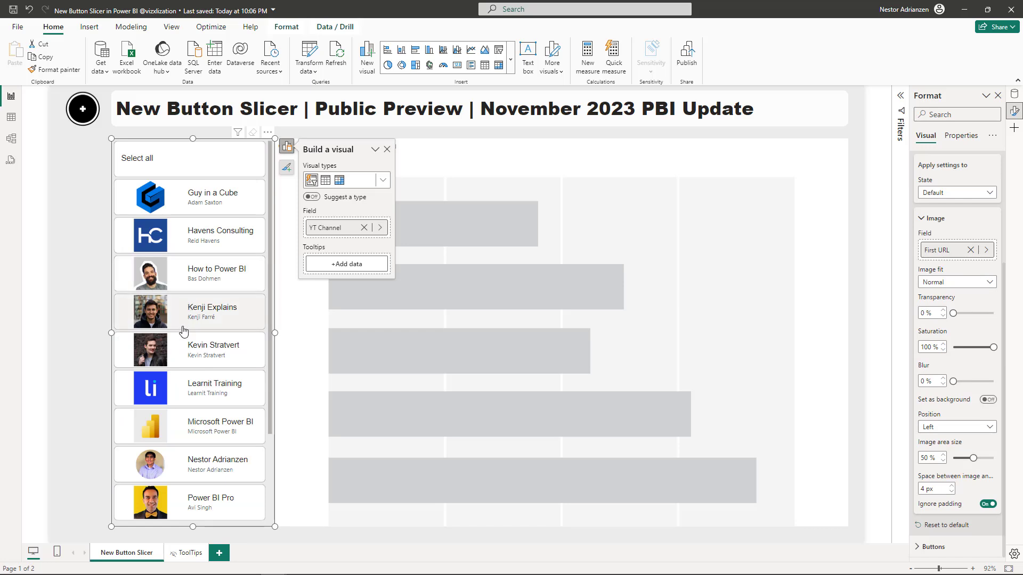
scroll(213, 337, down, 3)
scroll(213, 336, up, 3)
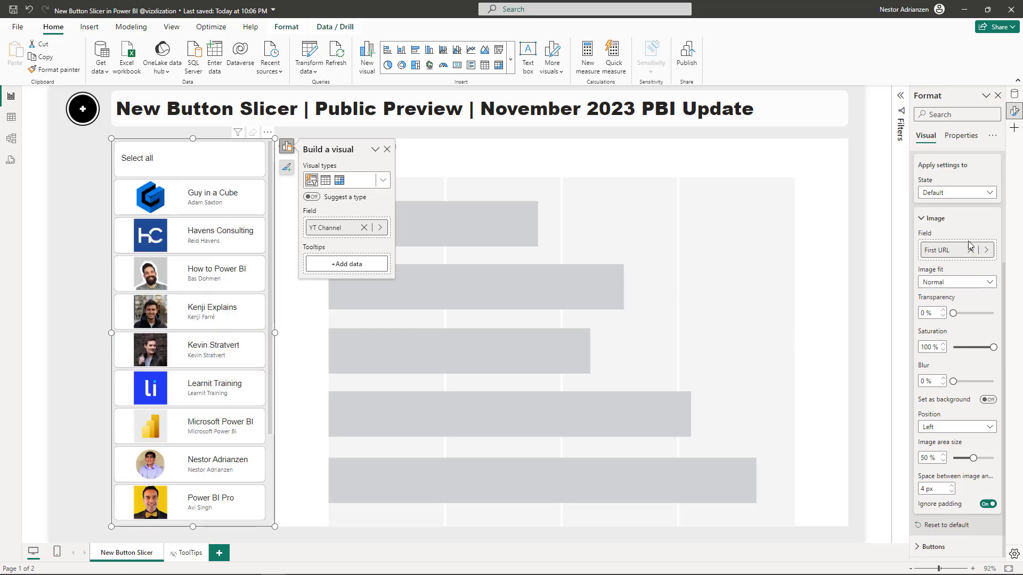
- Set the saturation of the slicer images to 0% in the Default state
scroll(955, 199, up, 1)
scroll(955, 199, up, 4)
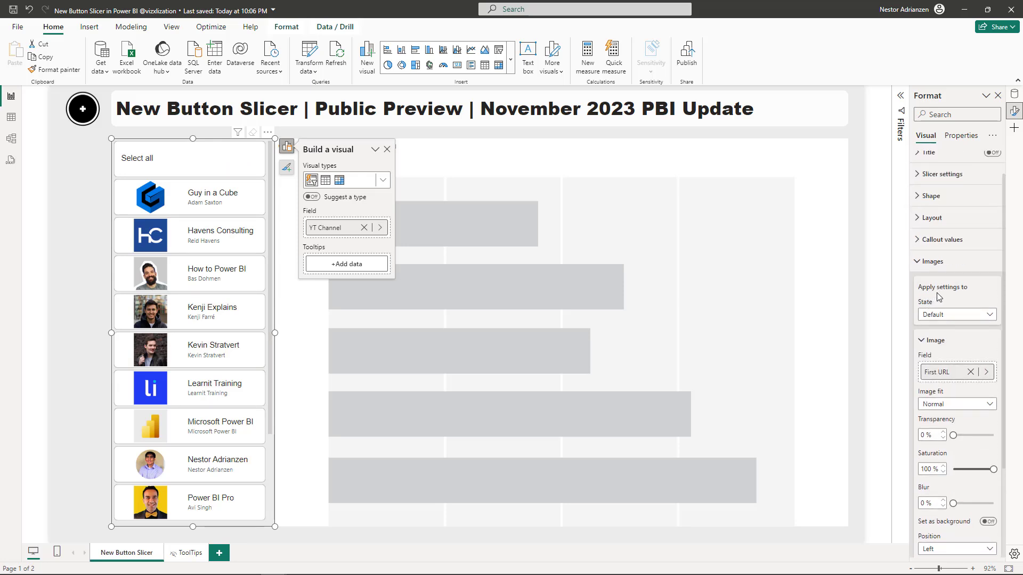
click(983, 316)
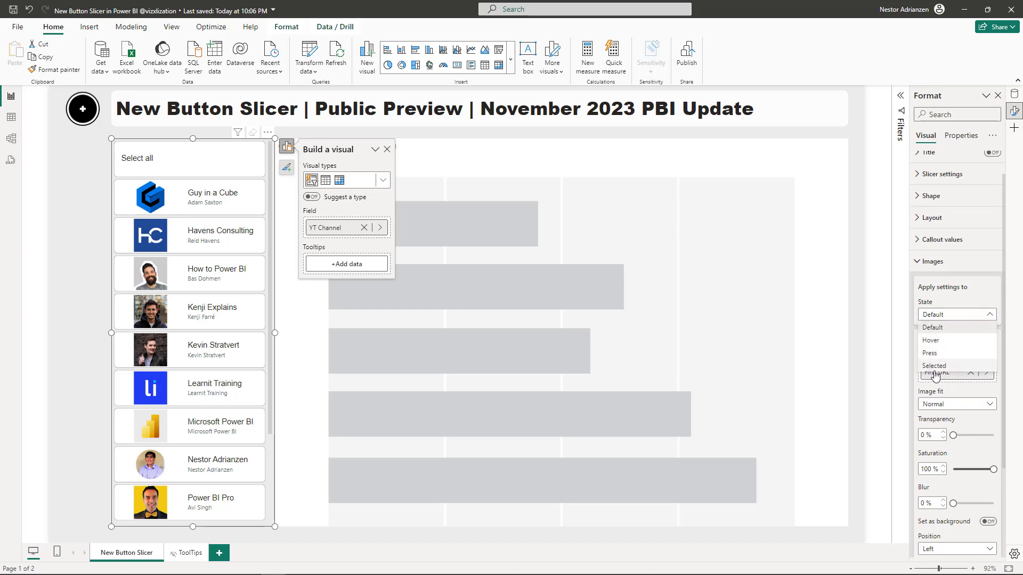
click(937, 327)
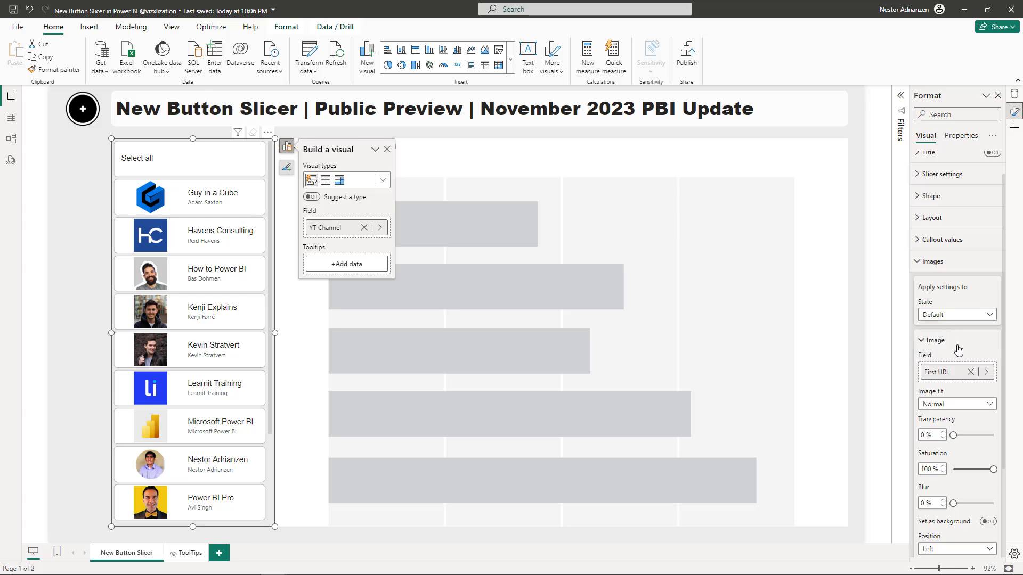
scroll(957, 349, down, 4)
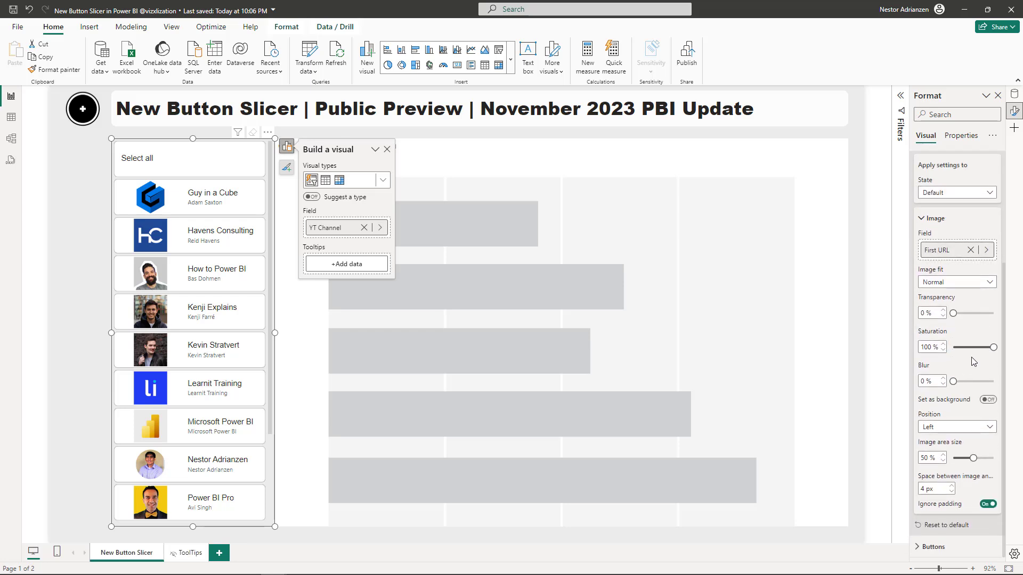
drag(993, 347, 948, 346)
- Set the slicer image saturation to 40% for the Hover state
click(975, 196)
click(951, 219)
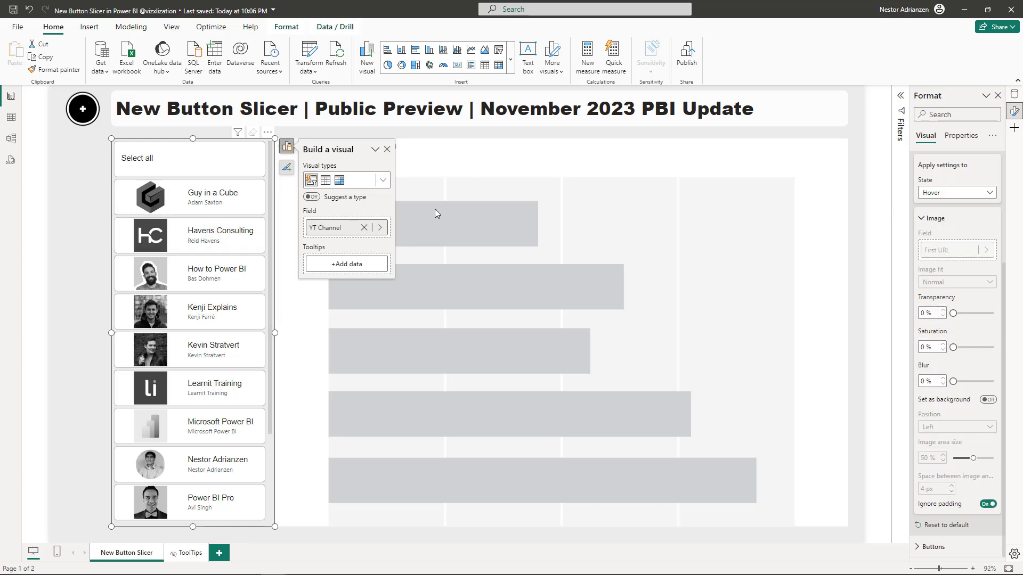
click(926, 347)
text(40)
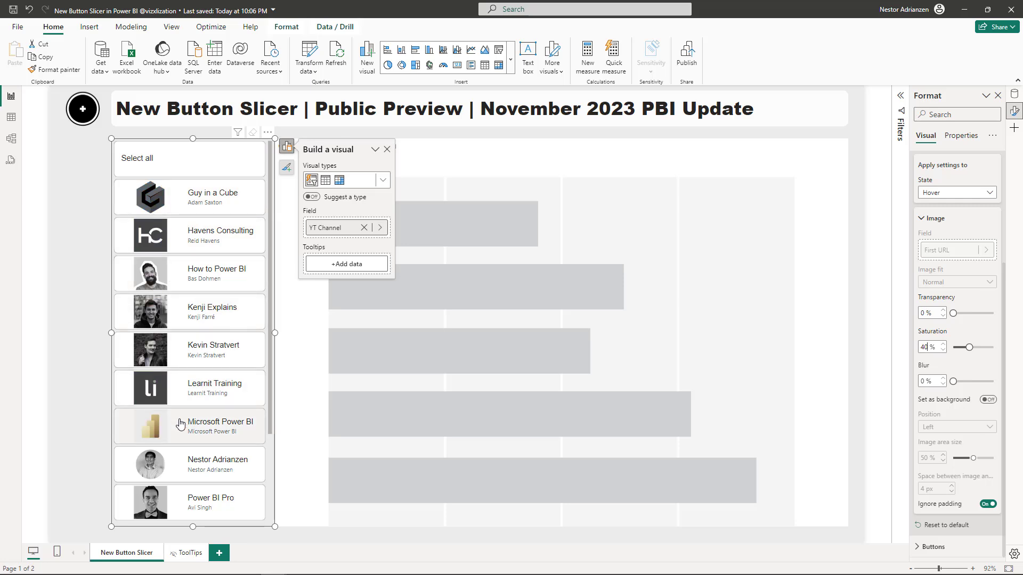
- Set the slicer image saturation to 60% for the Press state and test it on the Guy in a Cube button
click(965, 194)
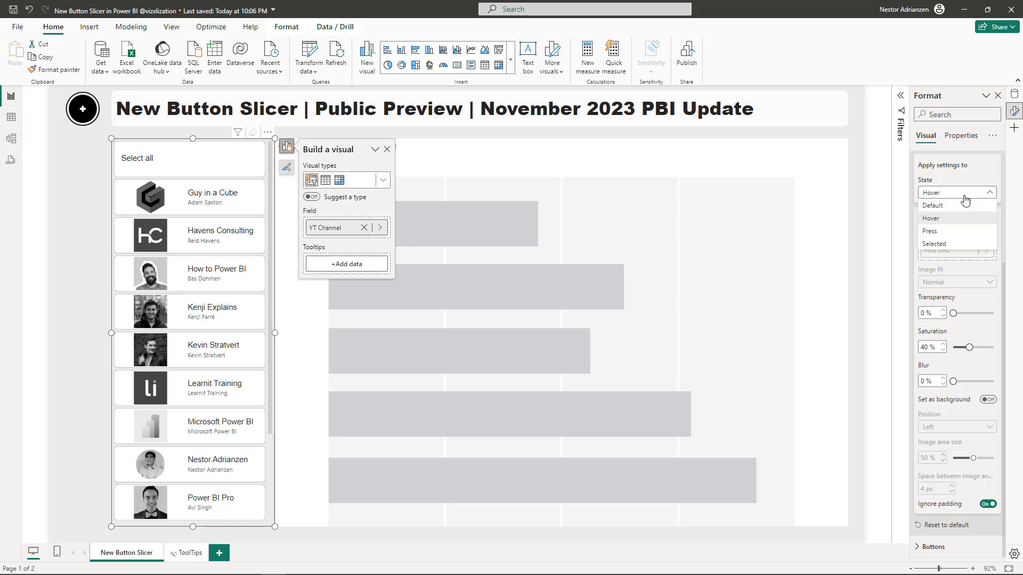
click(940, 237)
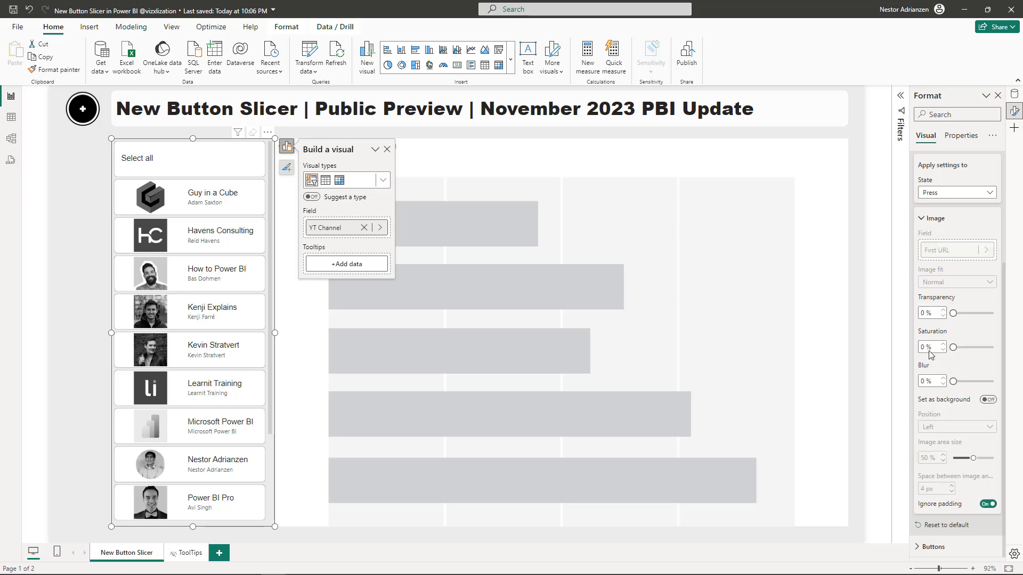
drag(928, 347, 900, 349)
text(60)
click(191, 199)
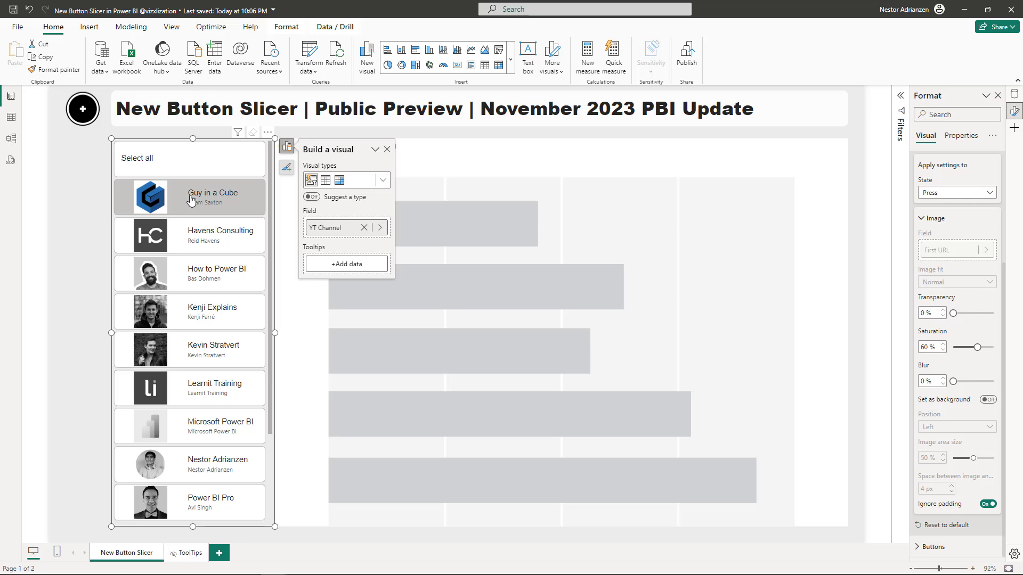
- Set the slicer image saturation to 100% for the Selected state
click(957, 192)
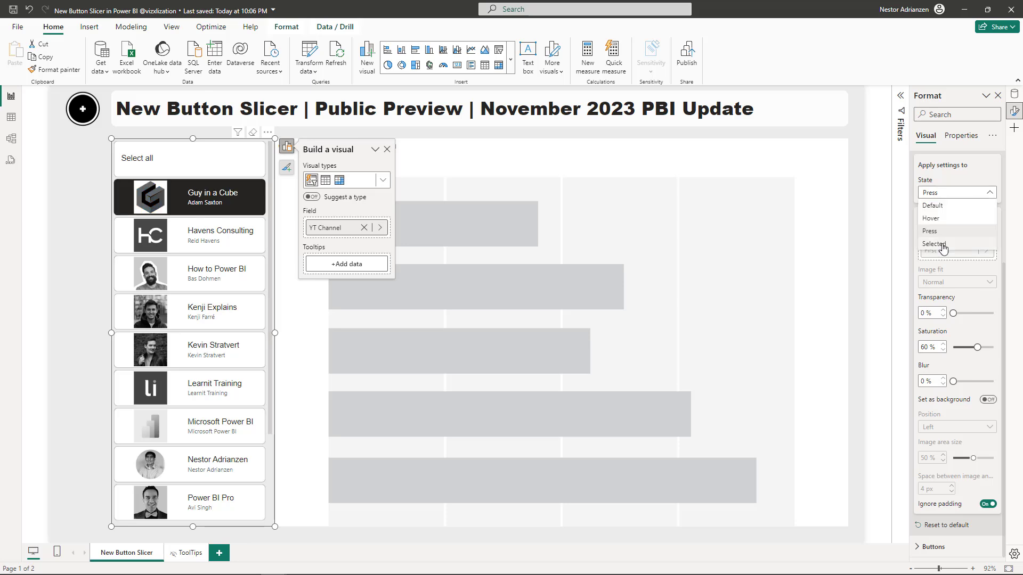
click(943, 245)
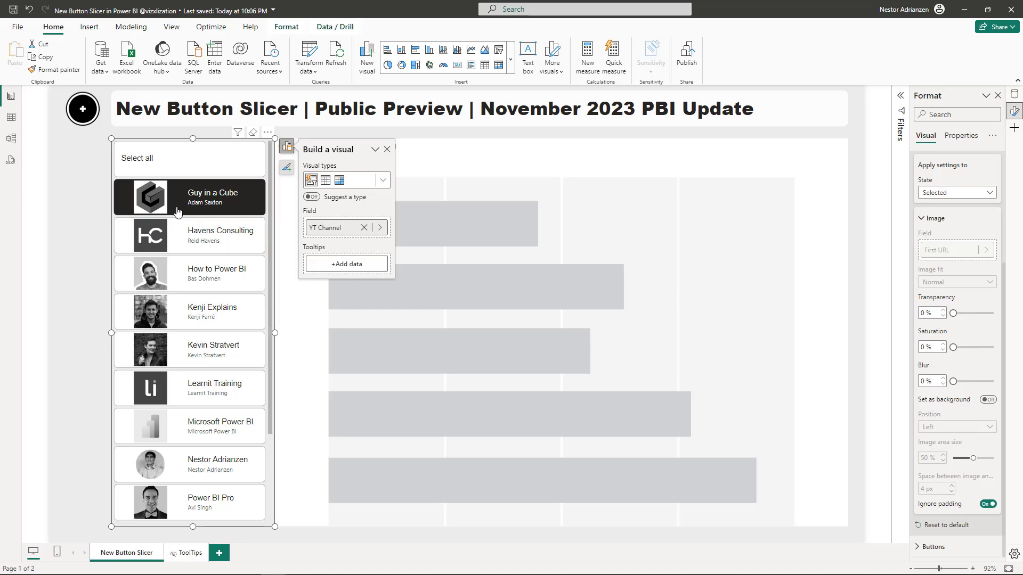
double_click(925, 347)
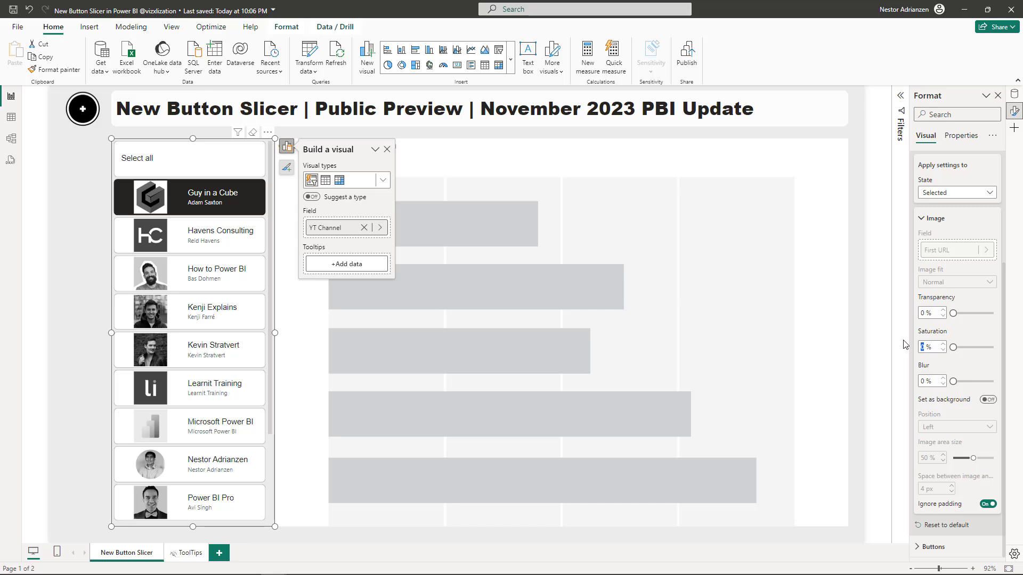
text(100)
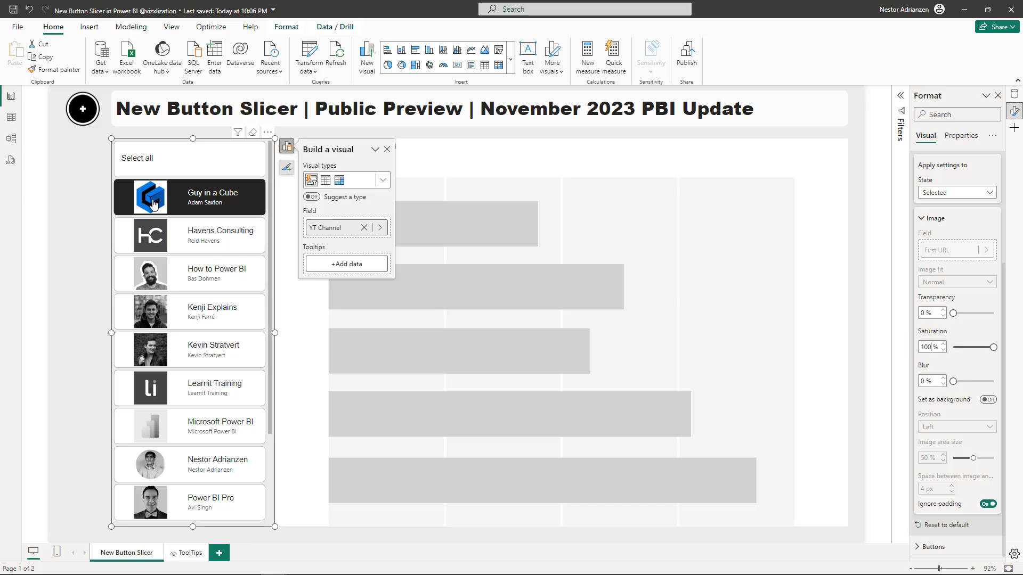
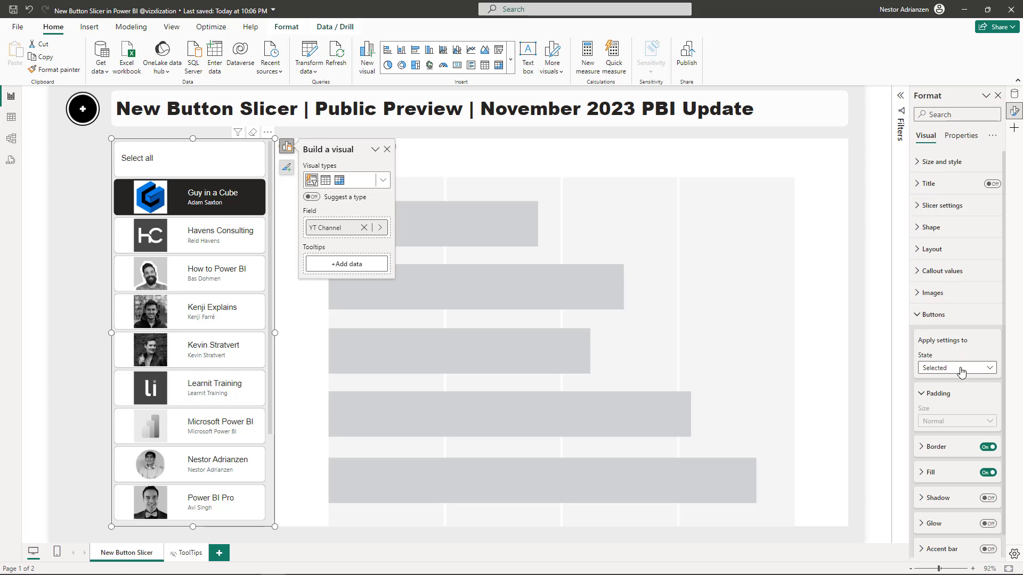
- Turn off the border of the slicer buttons in the Default state
click(958, 368)
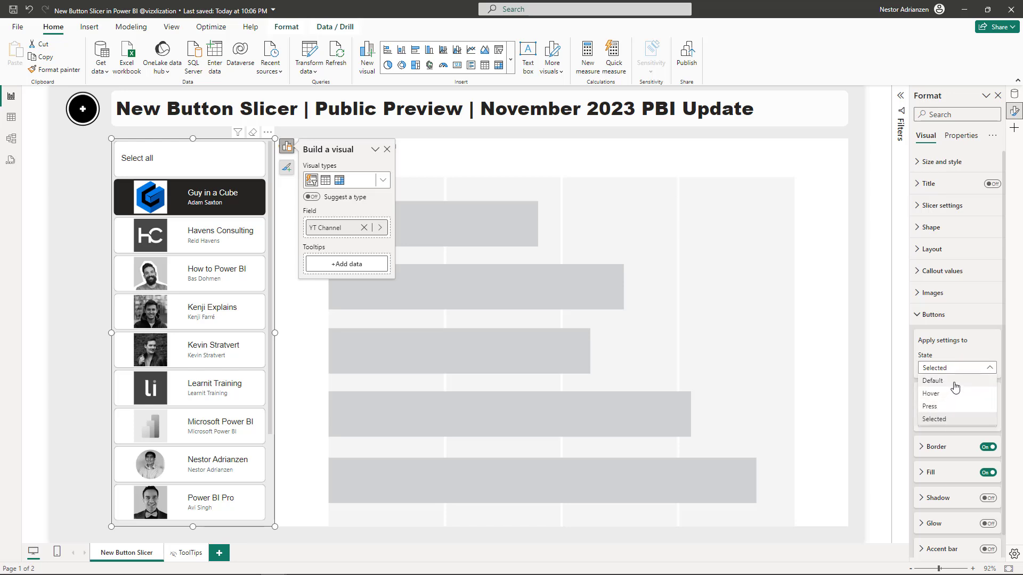
click(955, 382)
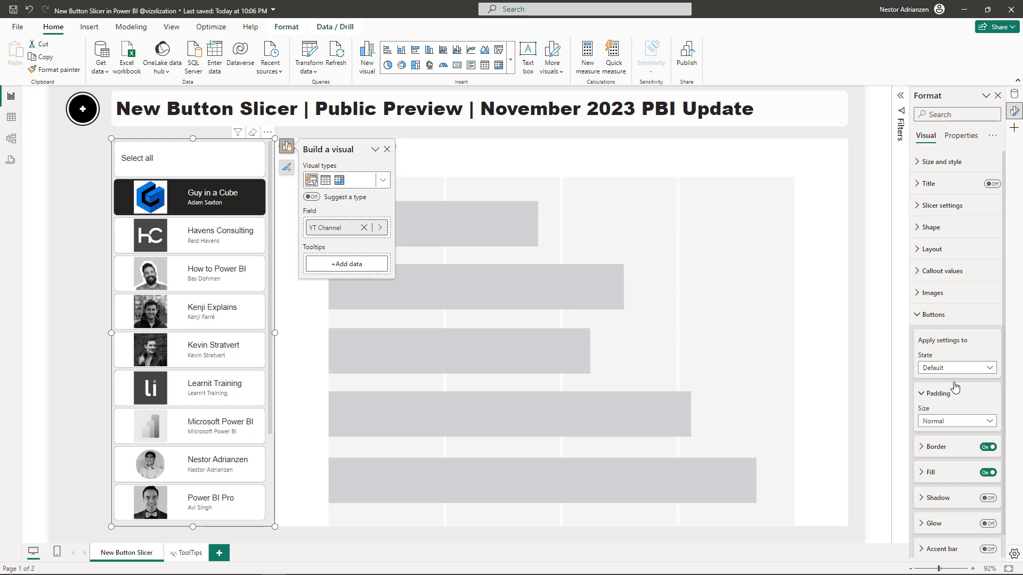
click(989, 448)
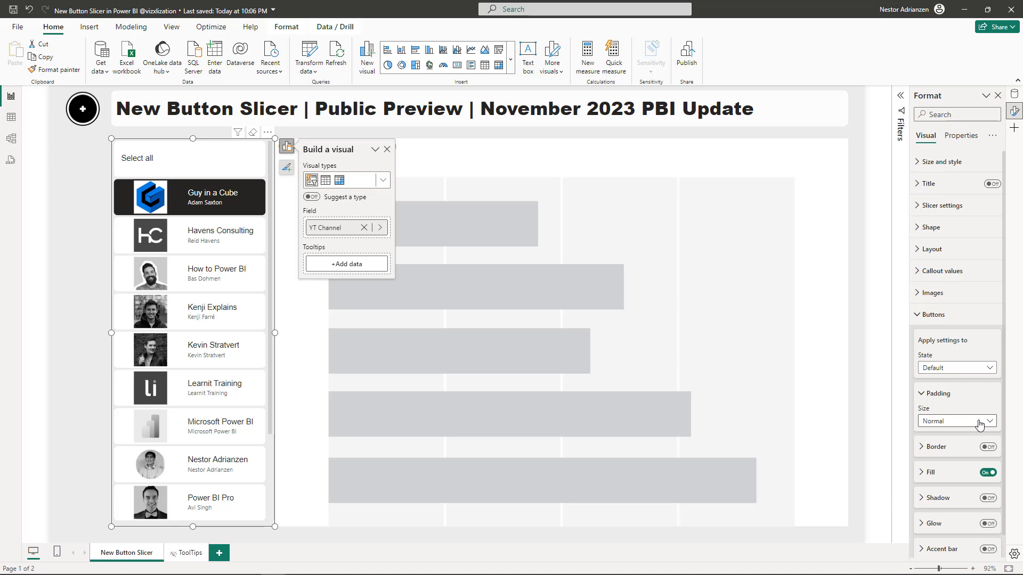
- Set the slicer buttons' fill color in the Press state to the recent green #0f8658
click(971, 374)
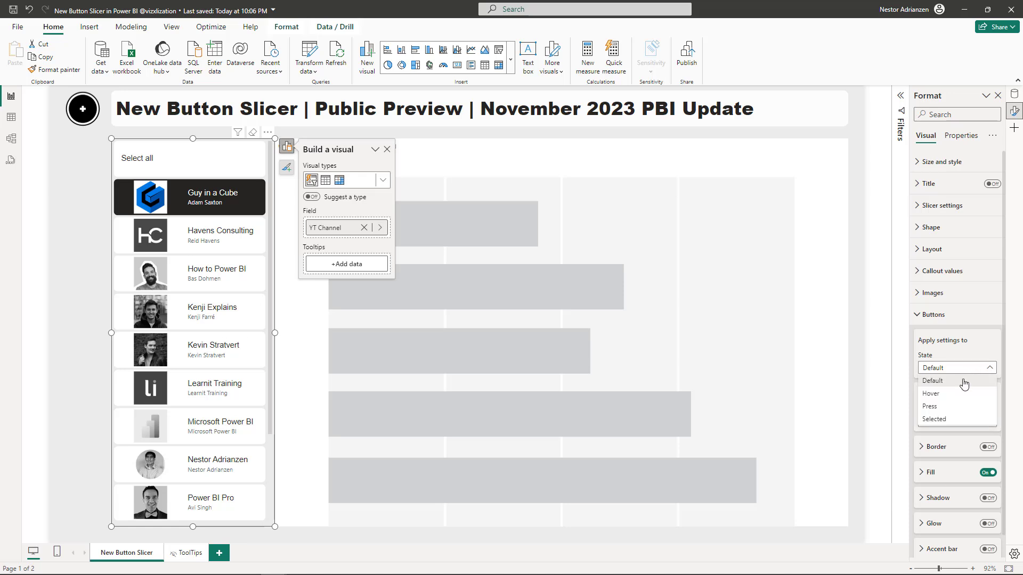
click(949, 395)
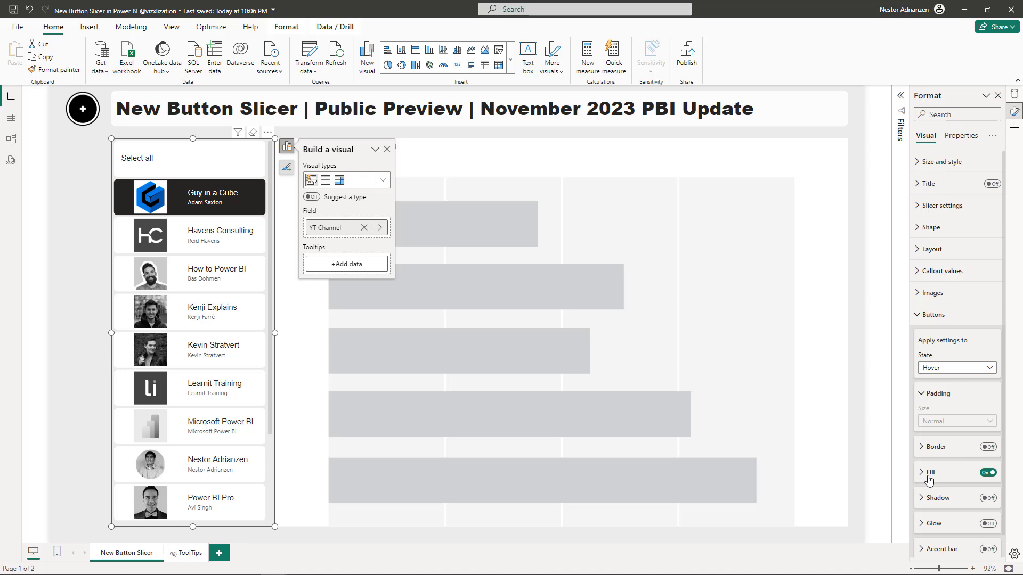
key(Down)
click(930, 472)
scroll(947, 381, down, 3)
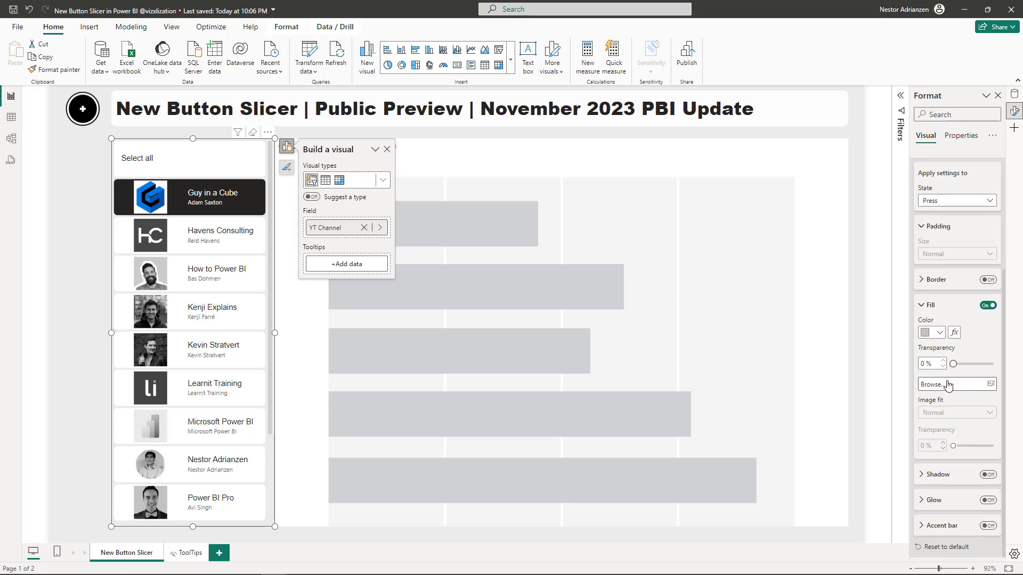
click(939, 335)
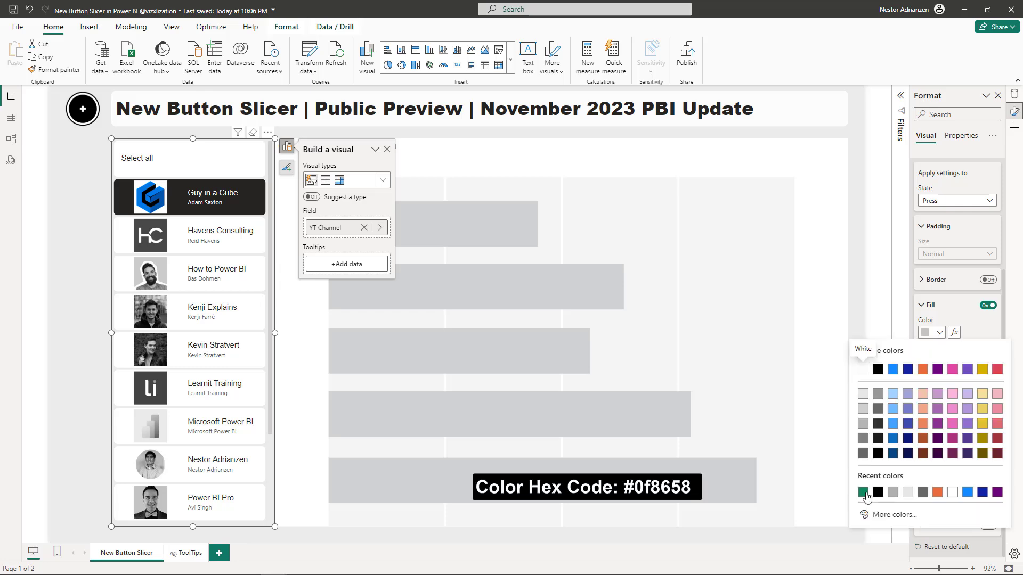
click(863, 492)
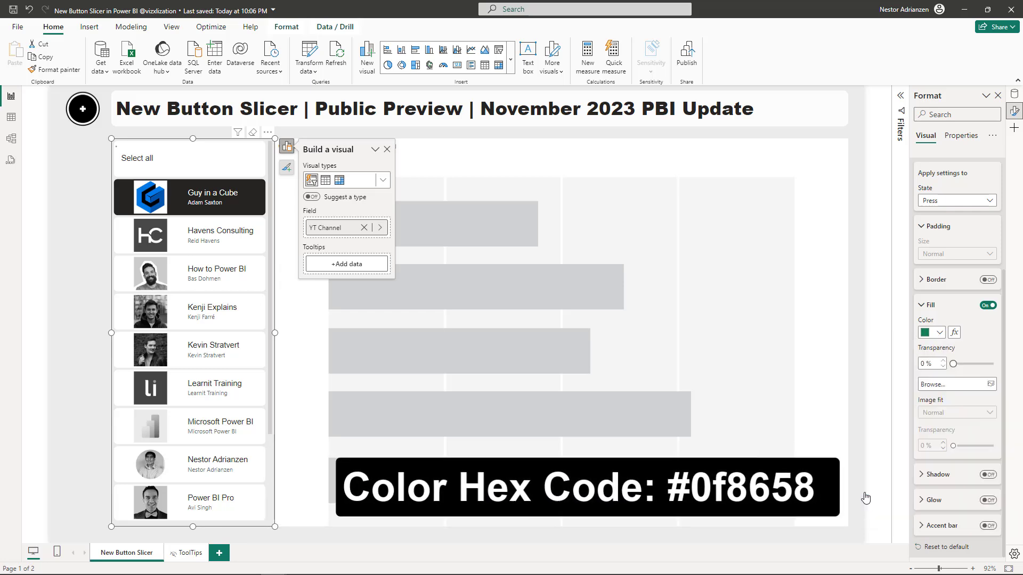
- Set the Press state fill transparency to 60% and test it on the Havens Consulting button
double_click(921, 366)
text(60)
click(196, 238)
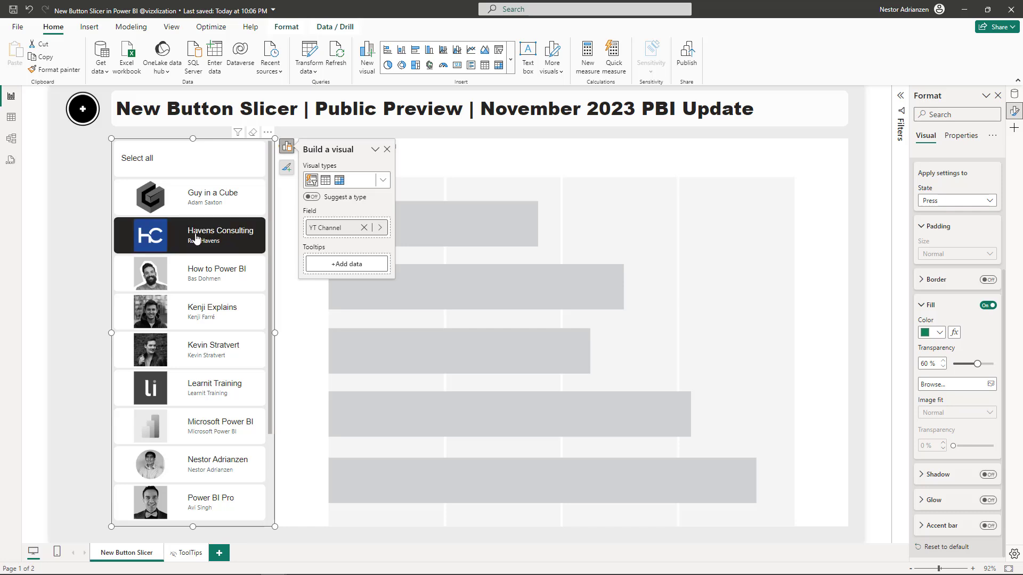
- Set the slicer buttons' fill color in the Selected state to the green from the recent colors
click(968, 206)
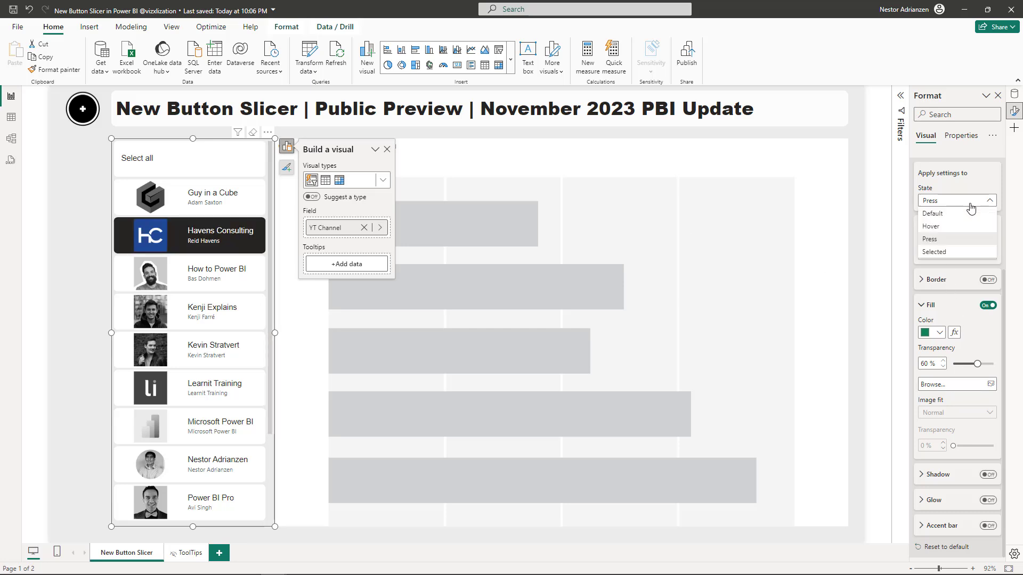
click(934, 253)
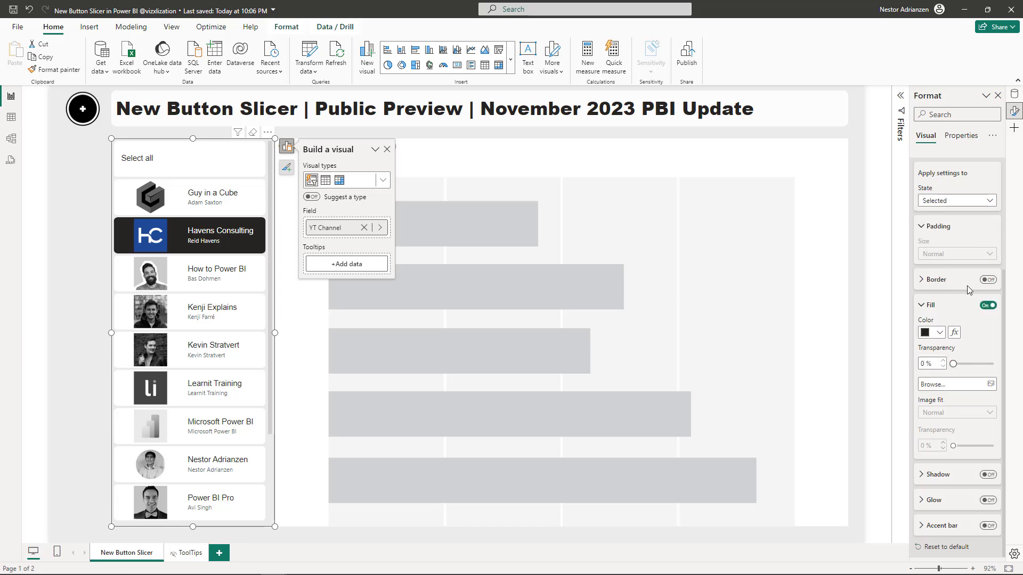
click(940, 334)
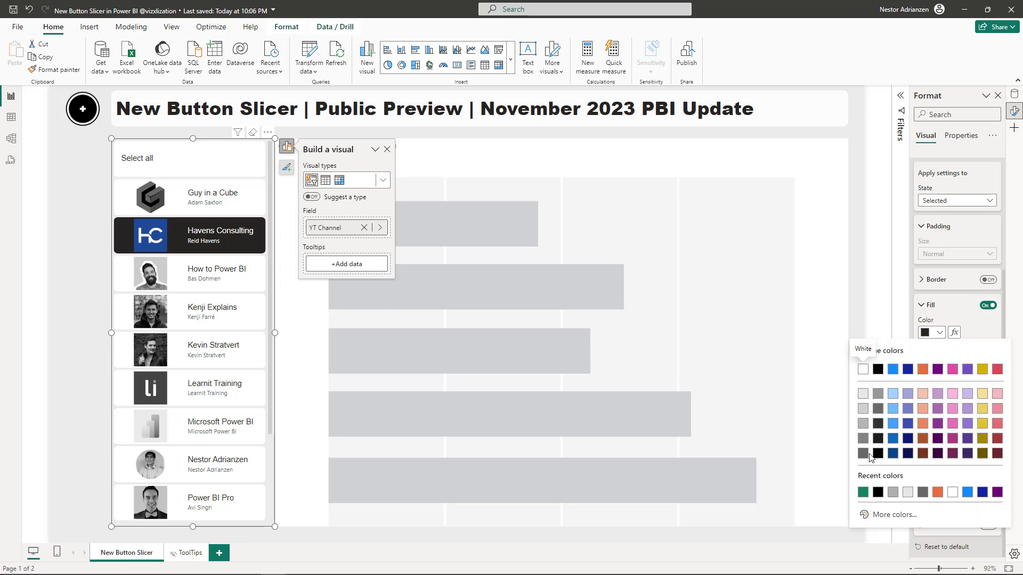
click(862, 493)
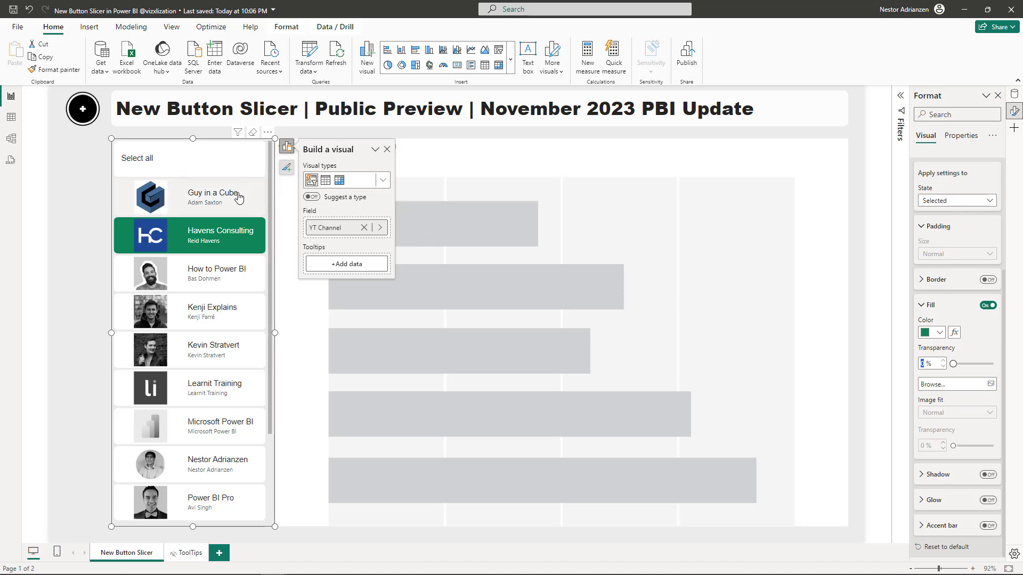
- Test the Selected state by adding the other first five channels to the selection, and toggle all buttons on and off
ctrl+click(210, 205)
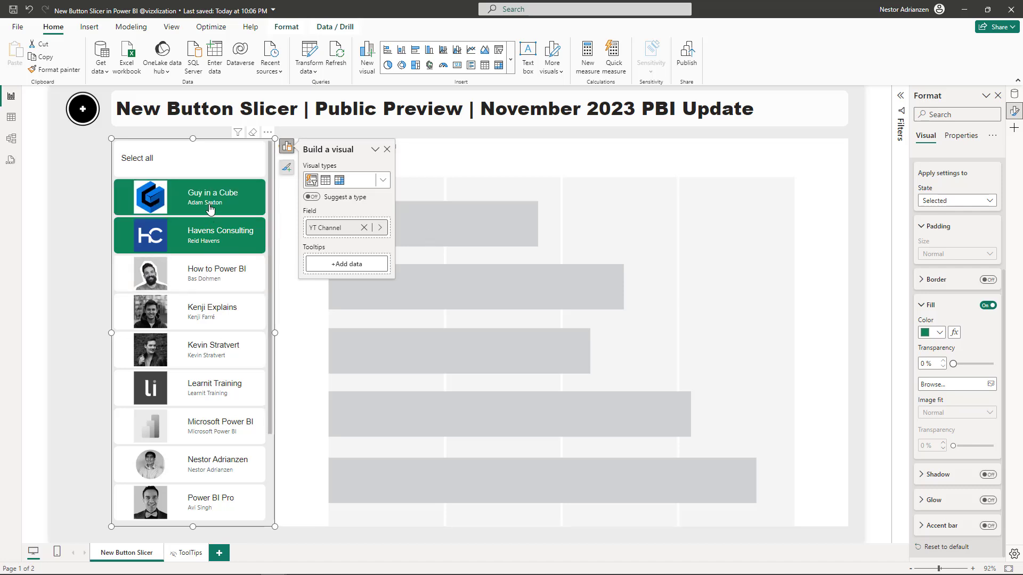
ctrl+click(210, 277)
ctrl+click(212, 317)
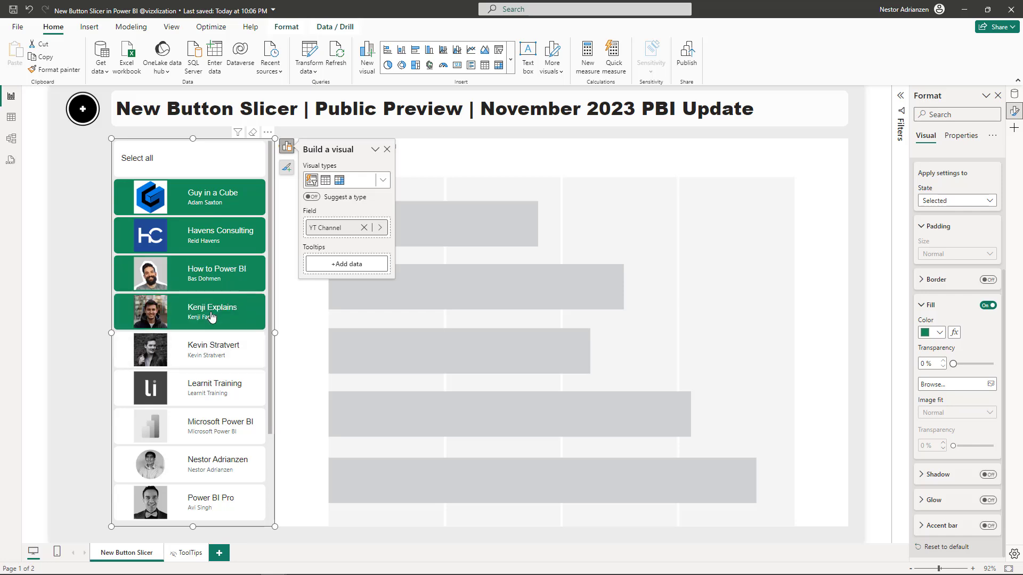
ctrl+click(219, 356)
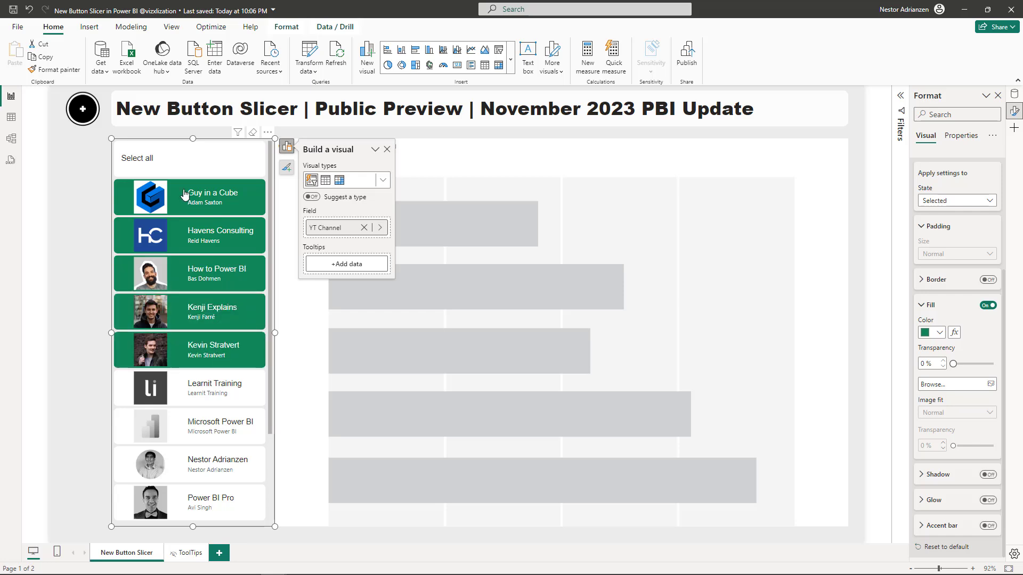
click(155, 159)
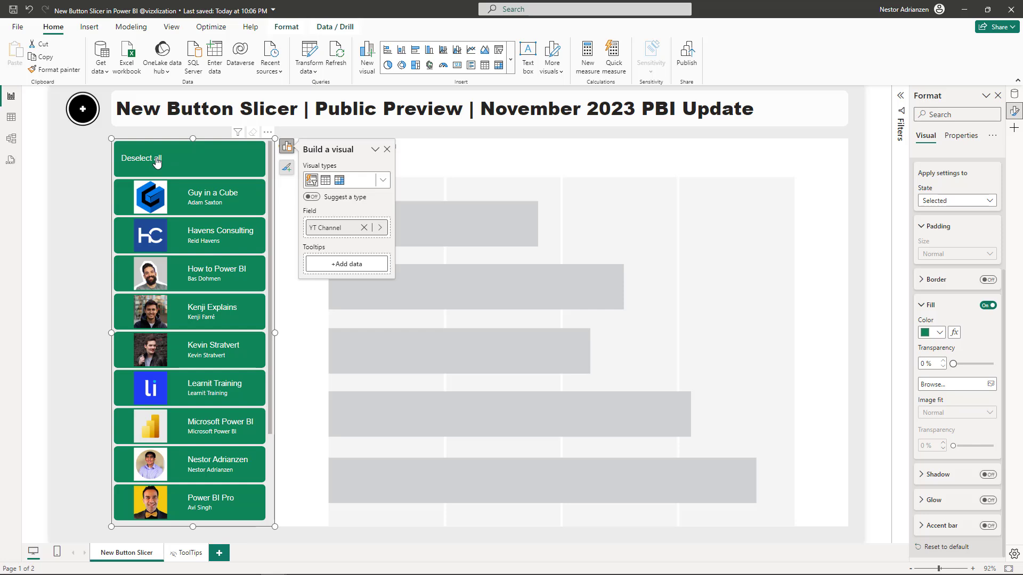
click(157, 162)
- Populate the empty bar chart with Content Creator on the Y-axis and the Subs measure on the X-axis
click(473, 159)
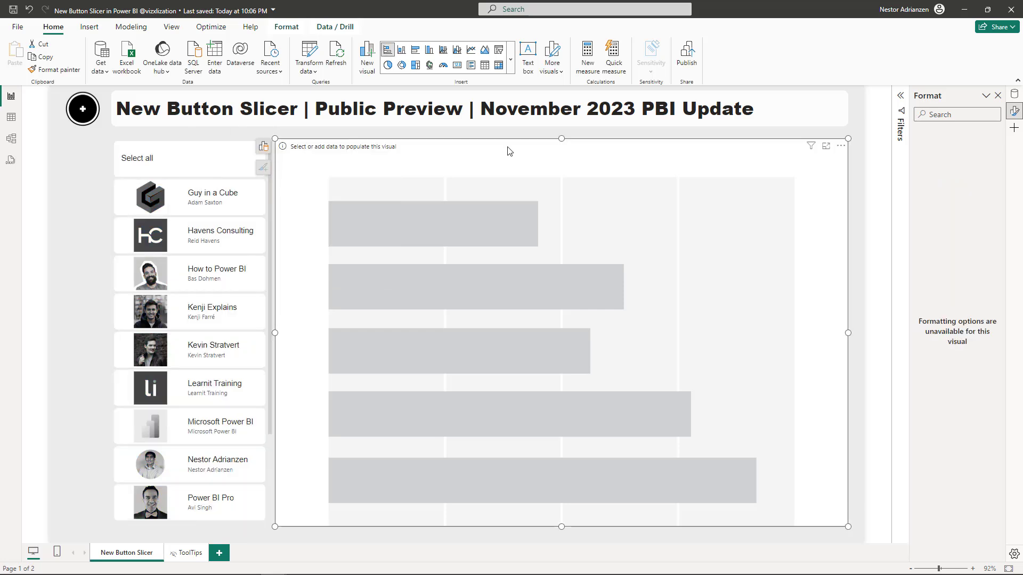
click(263, 147)
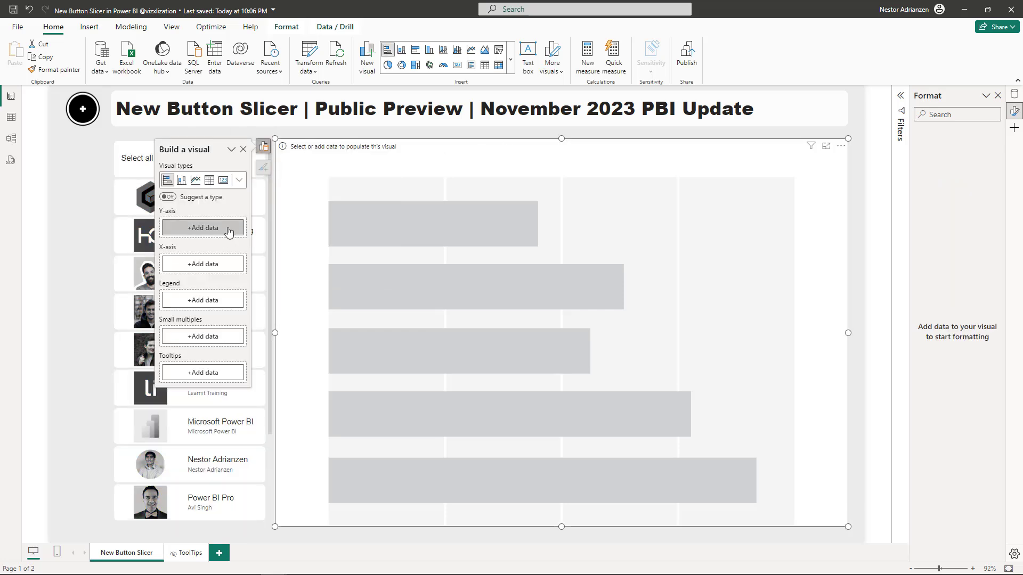
click(204, 228)
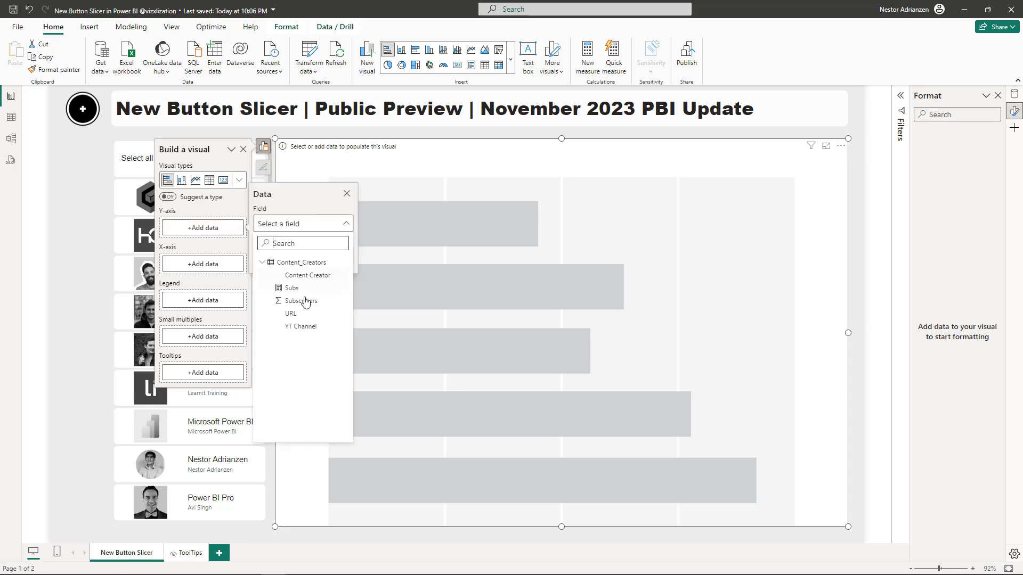
click(308, 275)
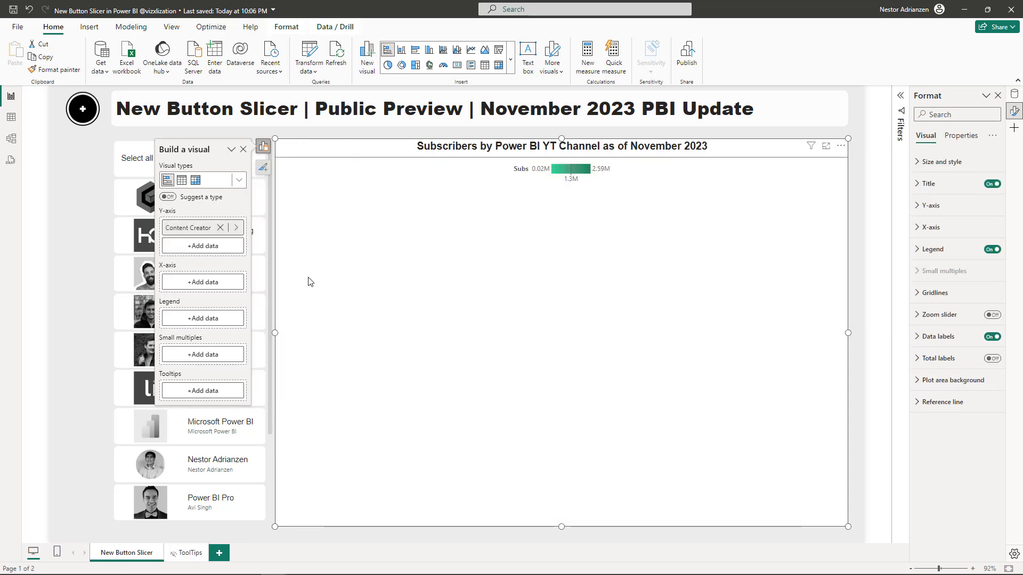
click(208, 285)
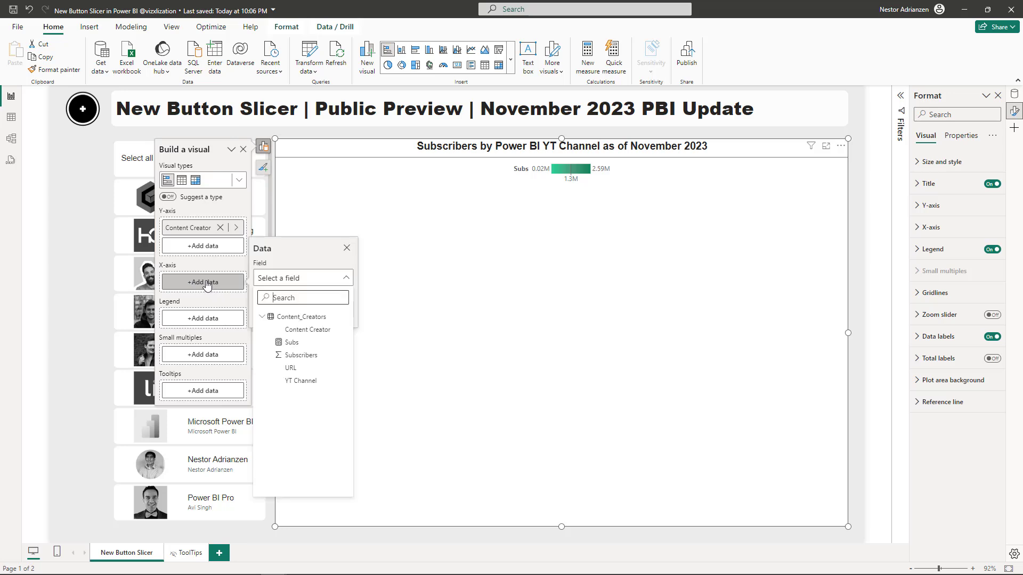
click(291, 342)
click(283, 233)
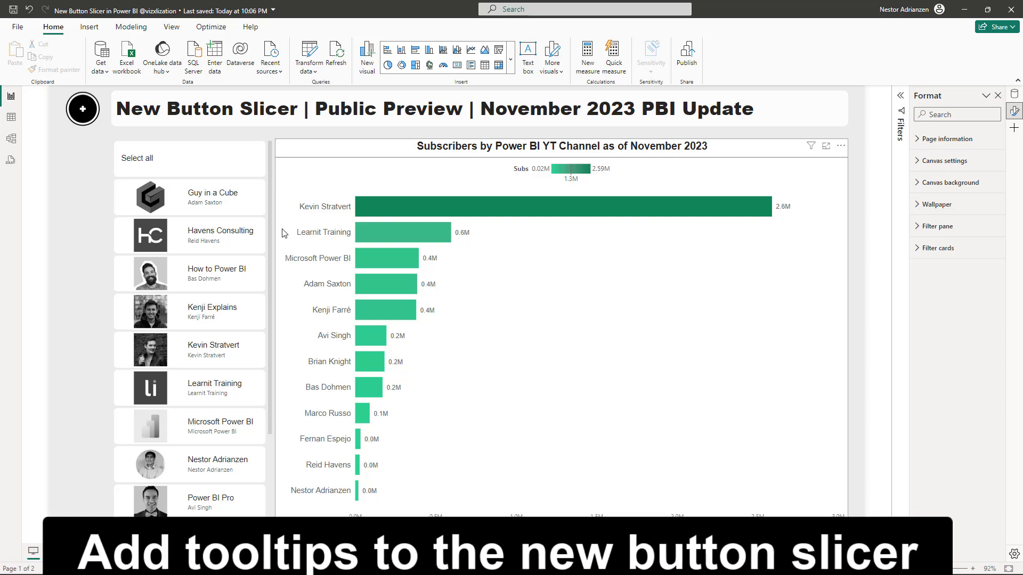
- Review the ToolTips page, and turn on tooltips for the button slicer on the New Button Slicer page
click(186, 552)
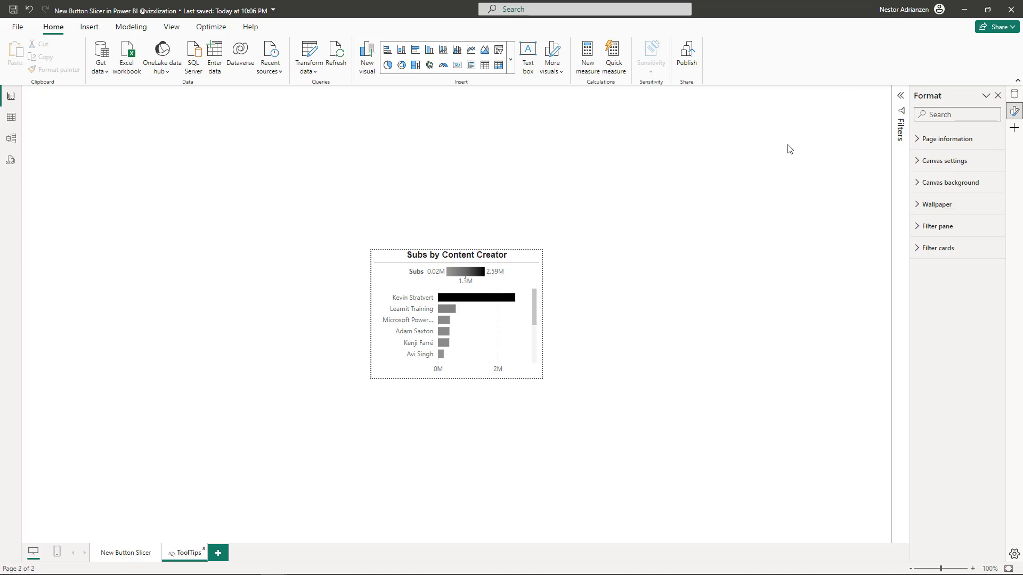
click(129, 553)
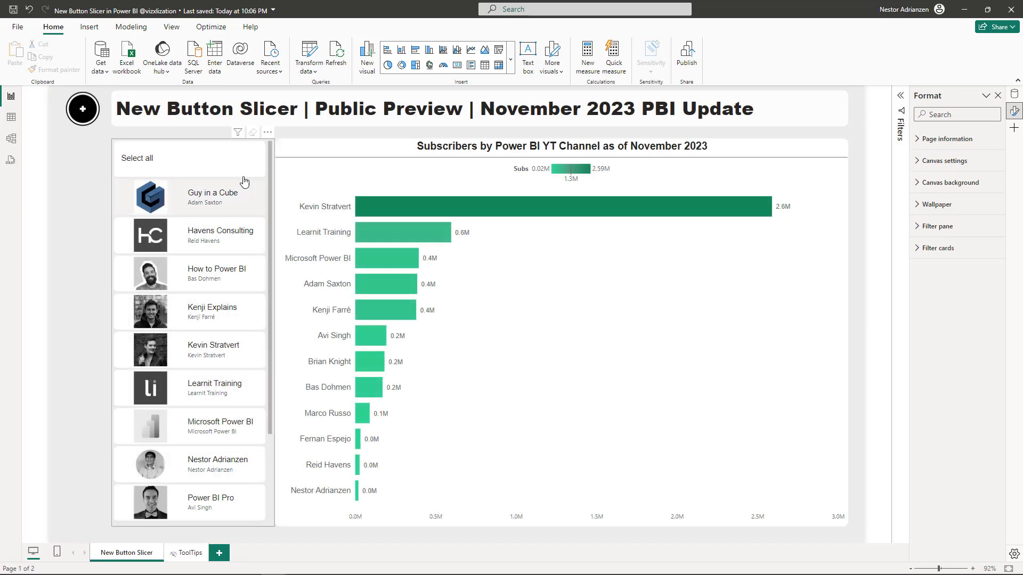
click(213, 146)
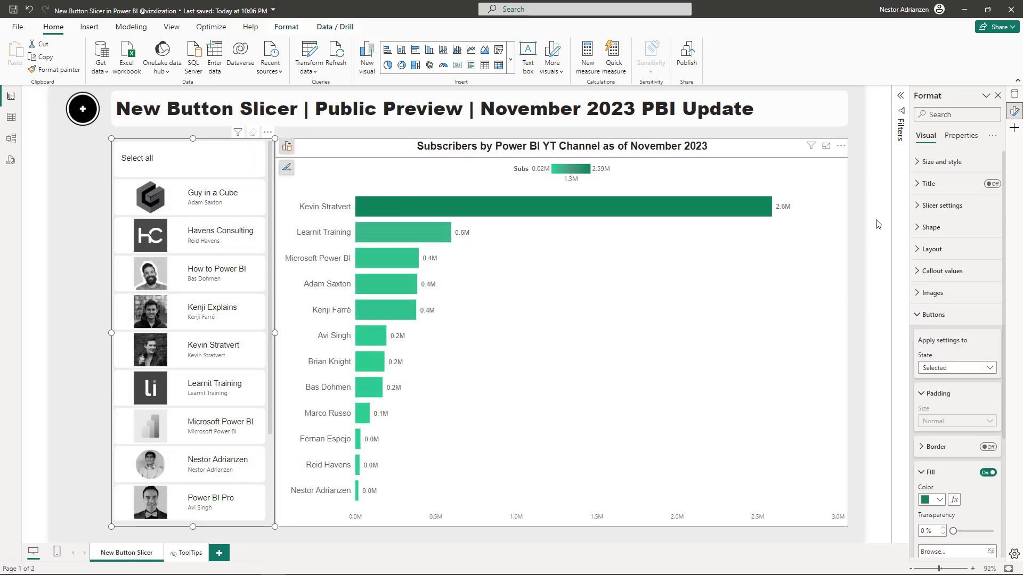
click(961, 136)
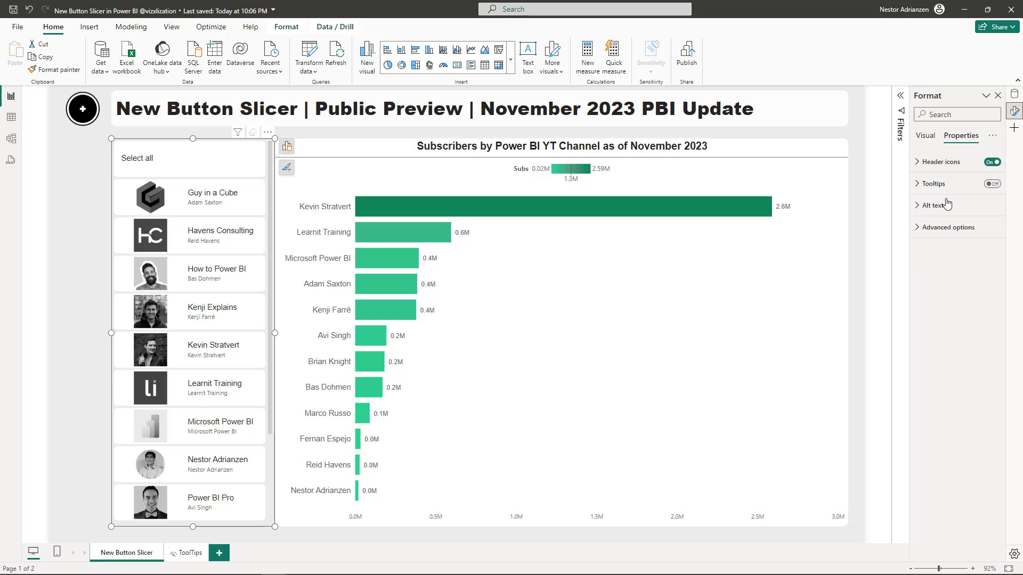
click(992, 183)
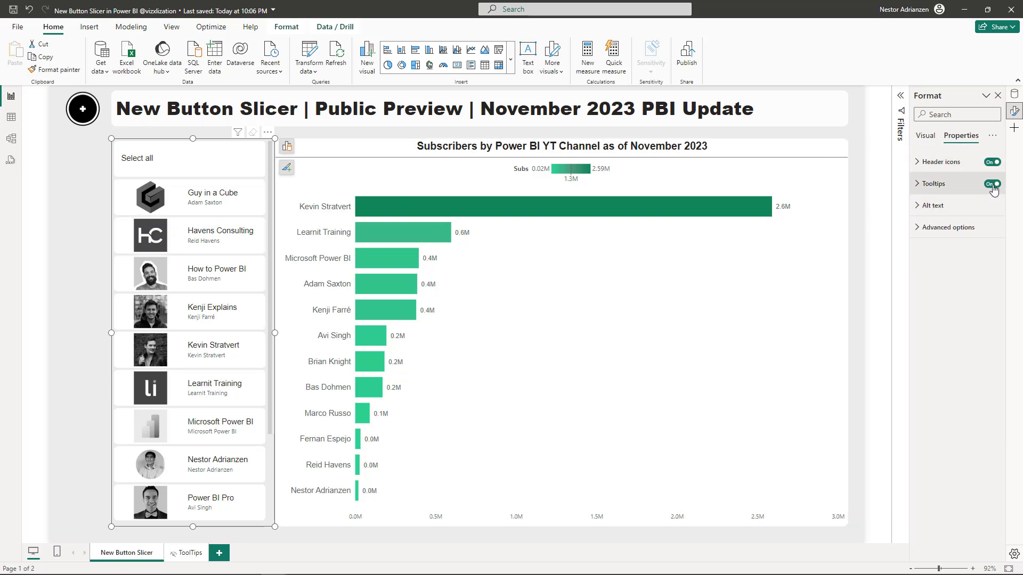
- Set the slicer's tooltip type to Report page and its page to ToolTips
click(918, 186)
click(961, 238)
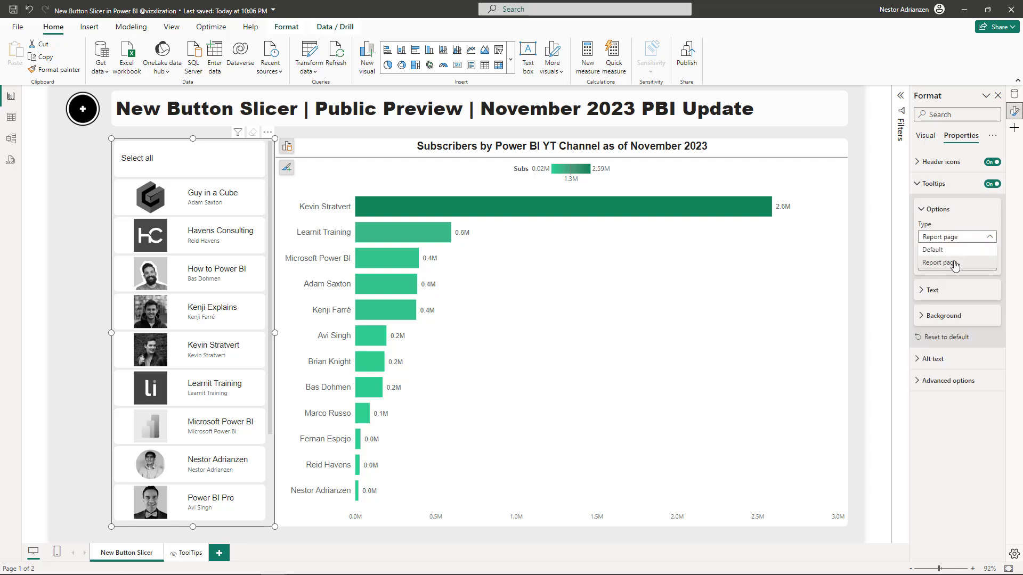
click(954, 267)
click(952, 267)
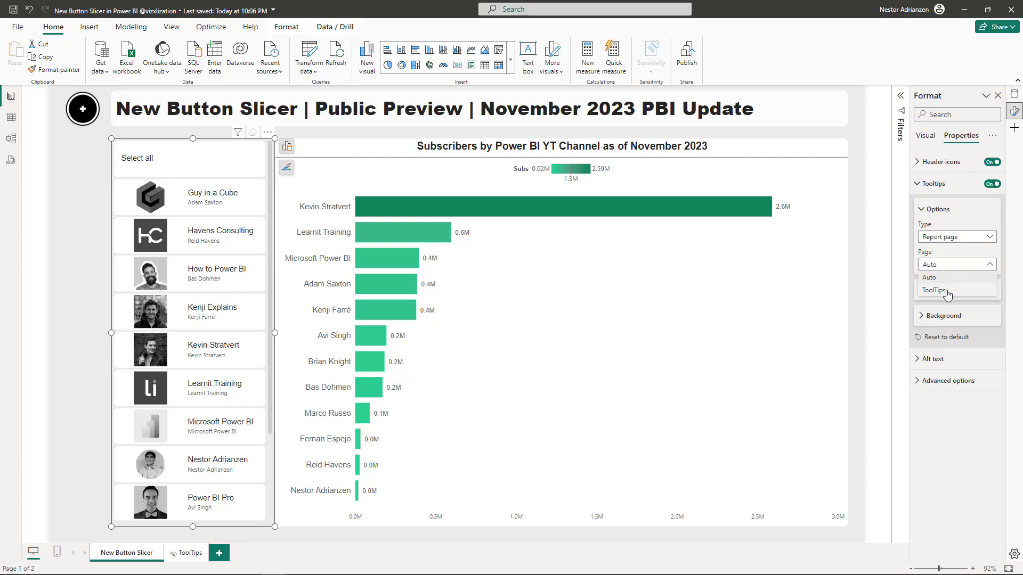
click(947, 292)
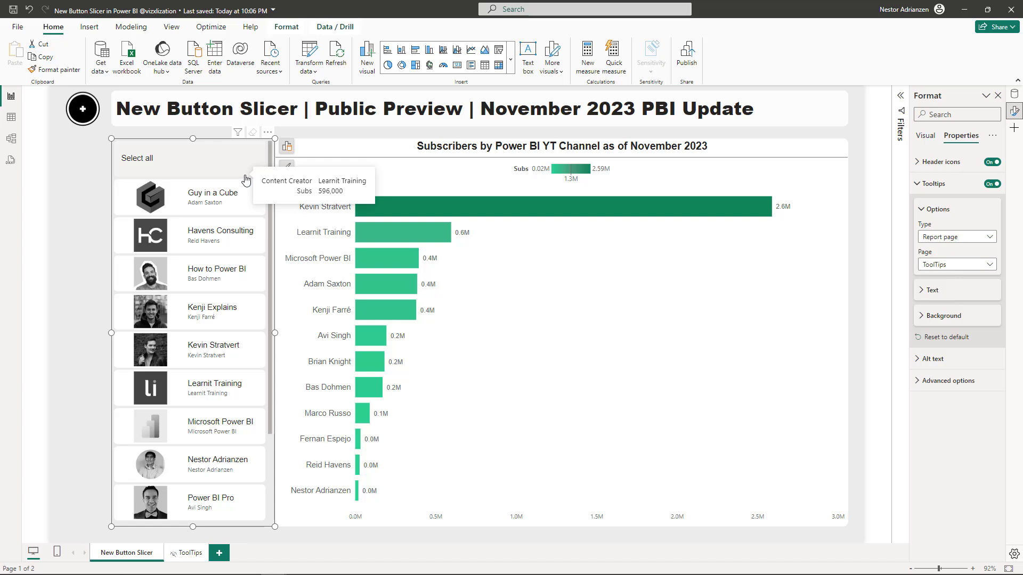
- Preview the report page tooltip on several channel buttons throughout the slicer
mouse_move(235, 200)
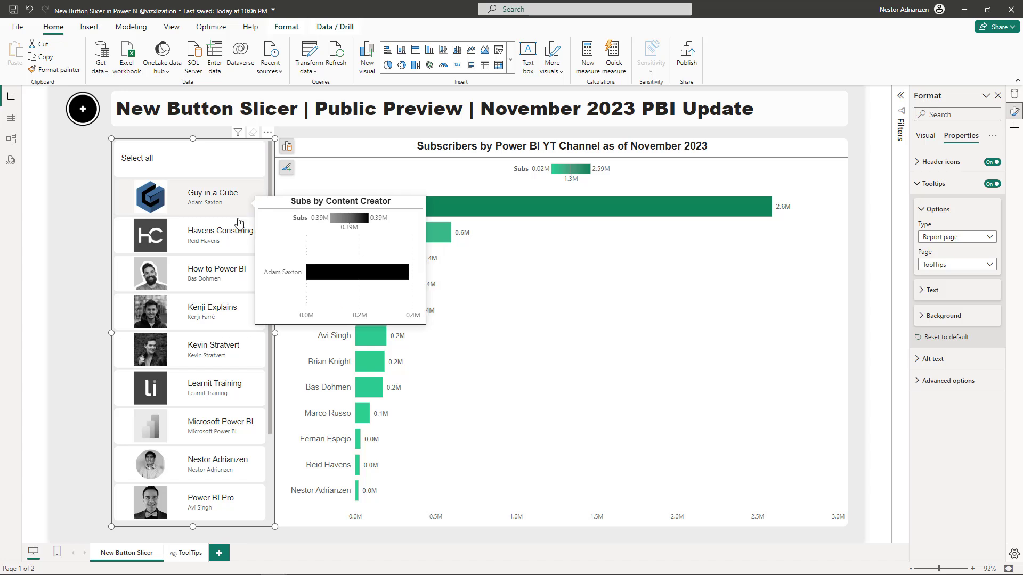
mouse_move(216, 318)
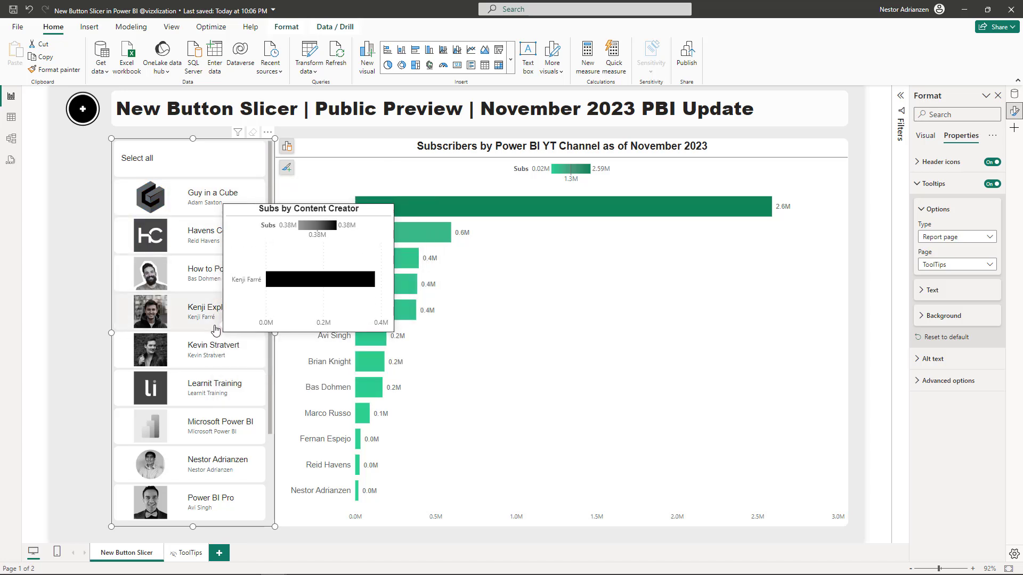
scroll(215, 318, down, 3)
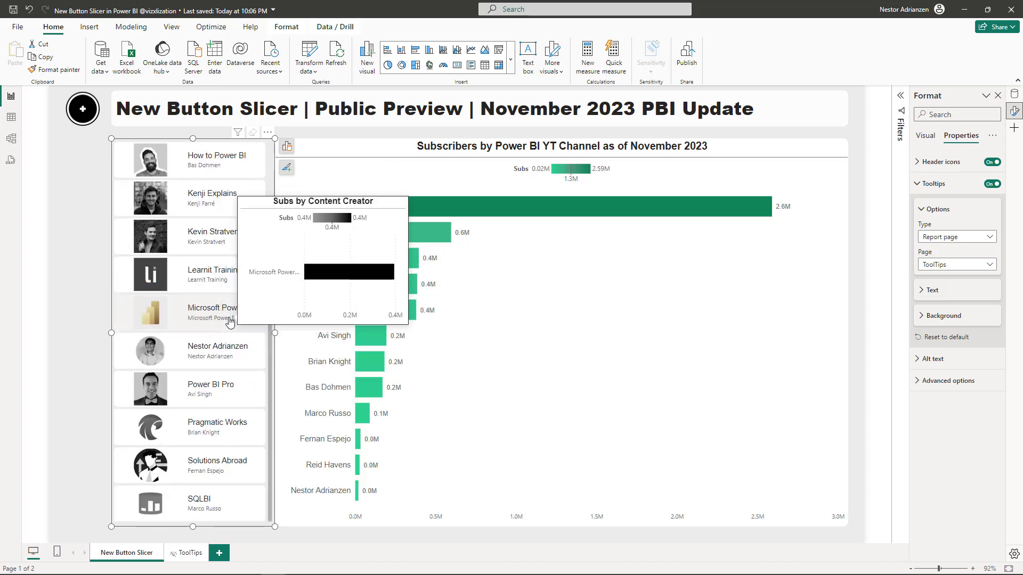
mouse_move(225, 359)
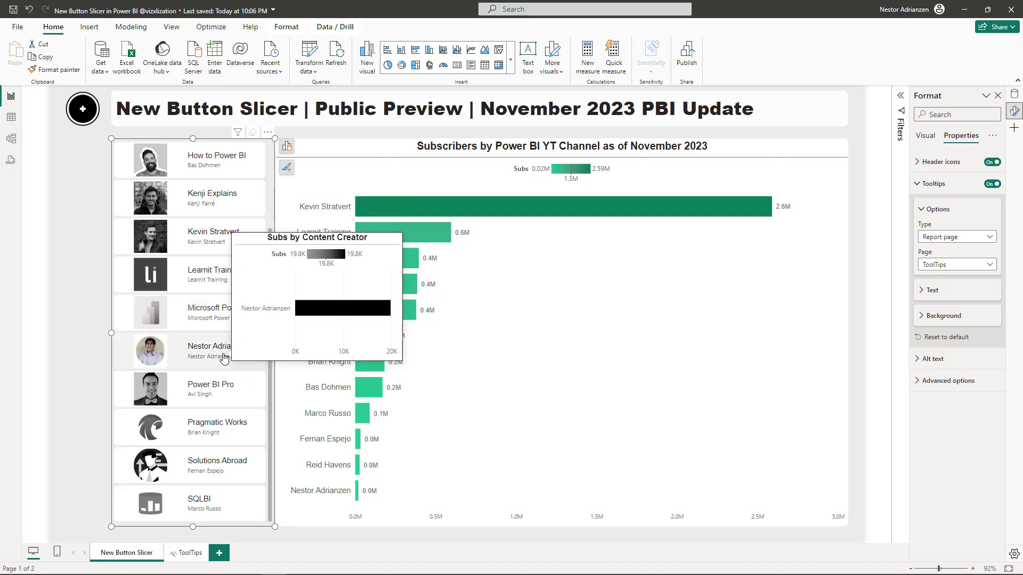